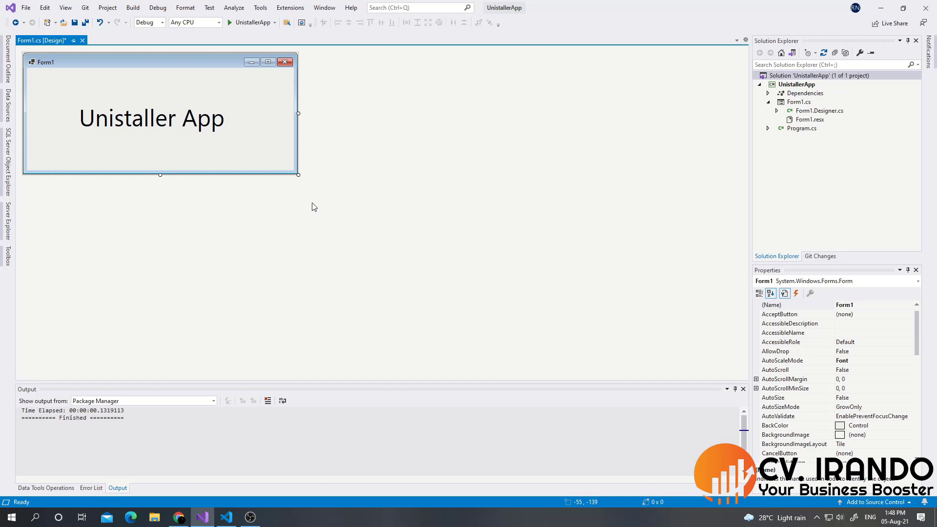
Step: Add a new project named Setup to the UnistallerApp solution, based on the Setup Wizard template
left_click(153, 117)
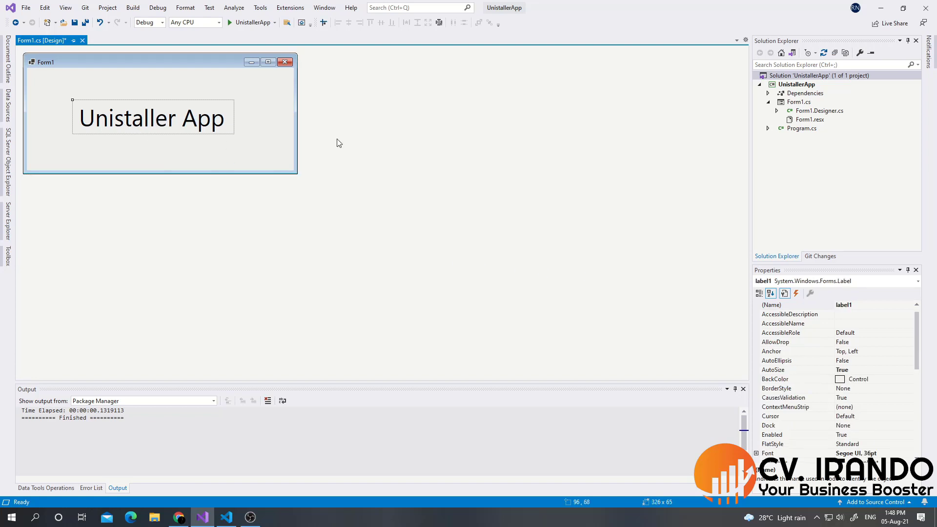
right_click(792, 79)
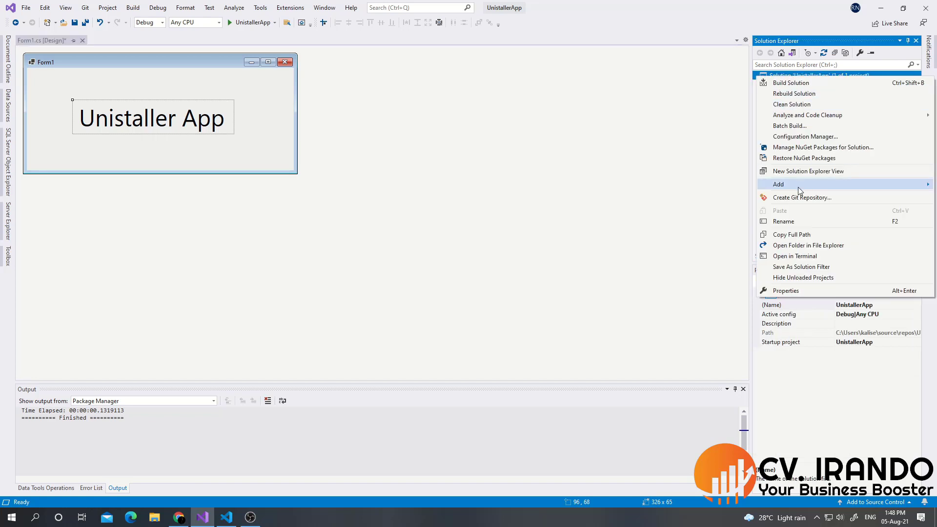
mouse_move(800, 191)
left_click(698, 185)
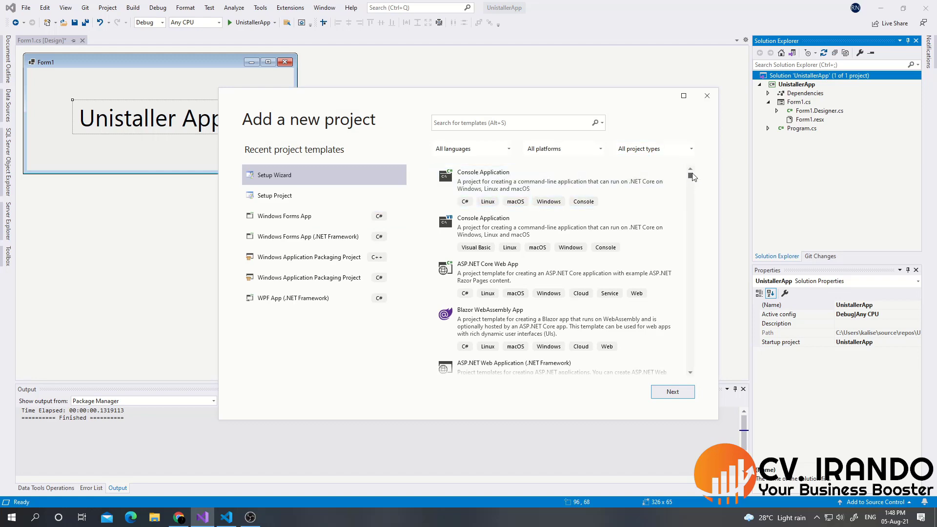
scroll(692, 191, "down", 2)
left_click_drag(693, 264, 693, 371)
left_click(496, 249)
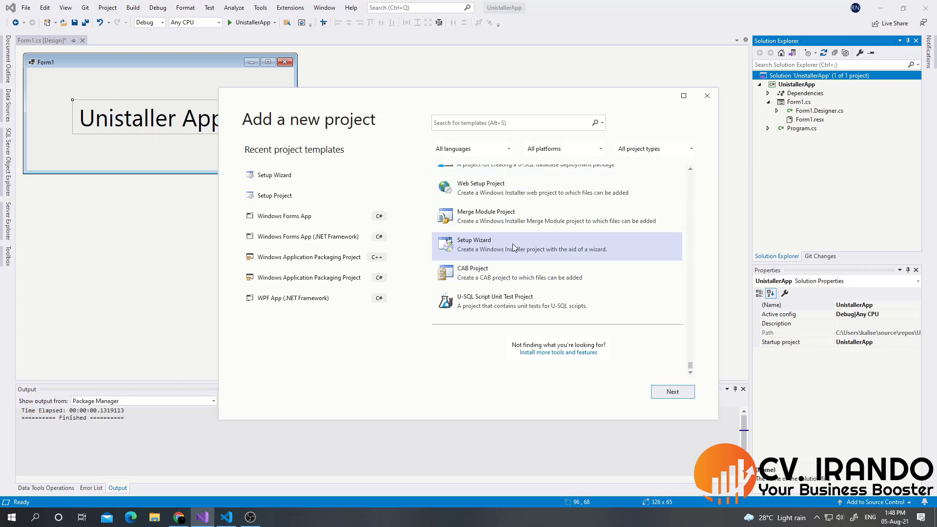
left_click(678, 391)
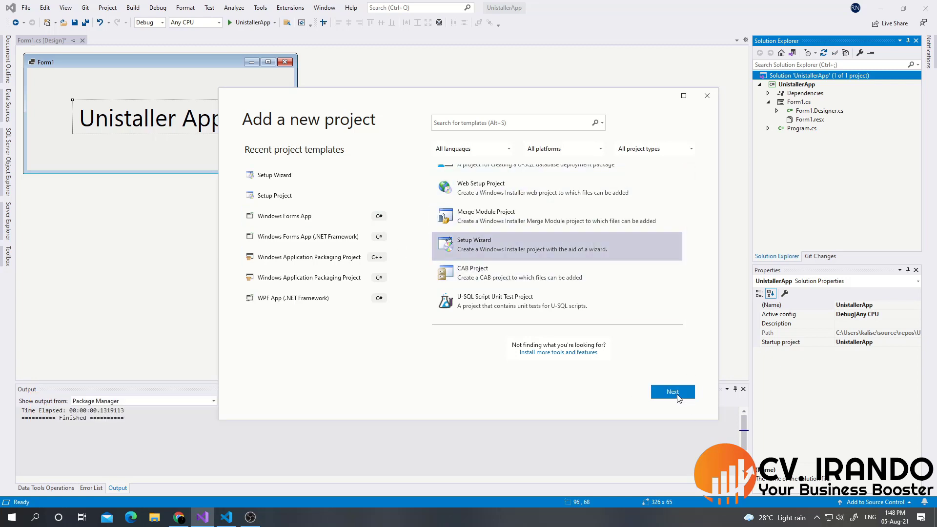
left_click(296, 182)
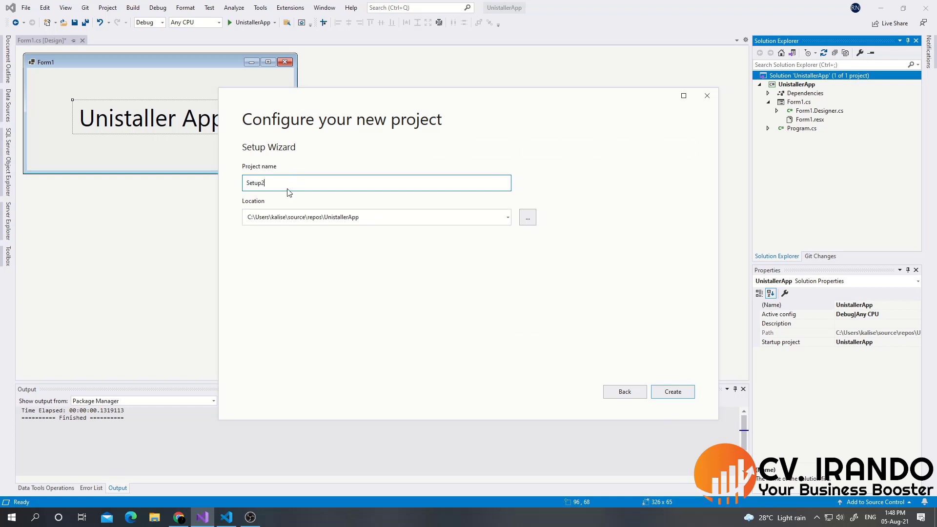
left_click(654, 388)
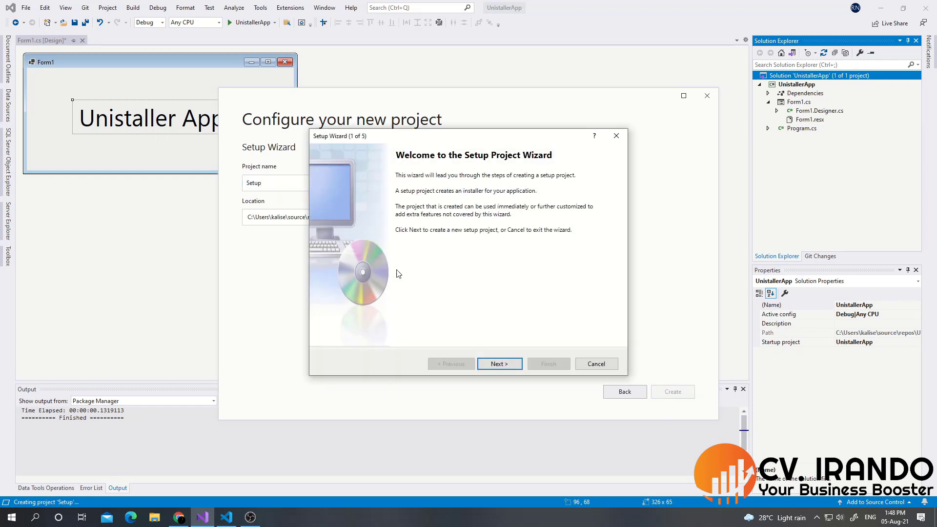
Step: Complete the setup wizard for a Windows application, including no project outputs and no additional files
left_click(508, 365)
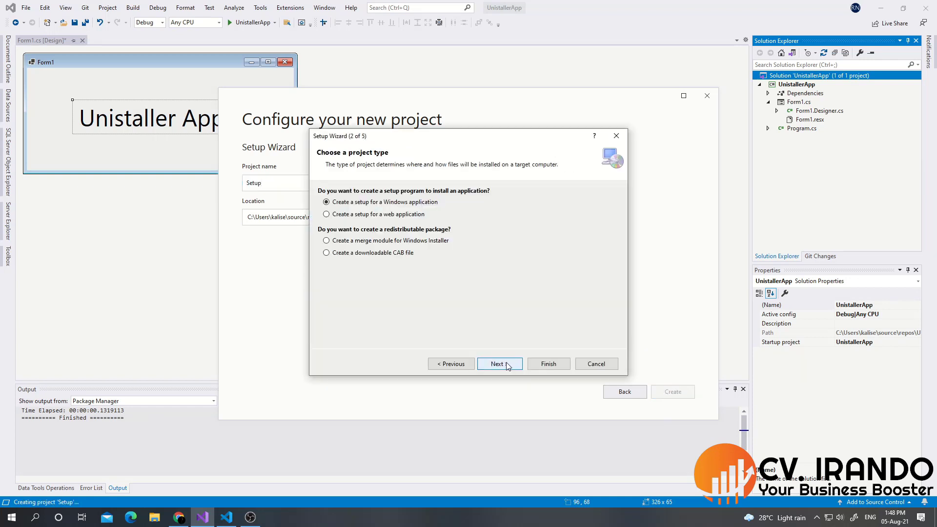
left_click(508, 365)
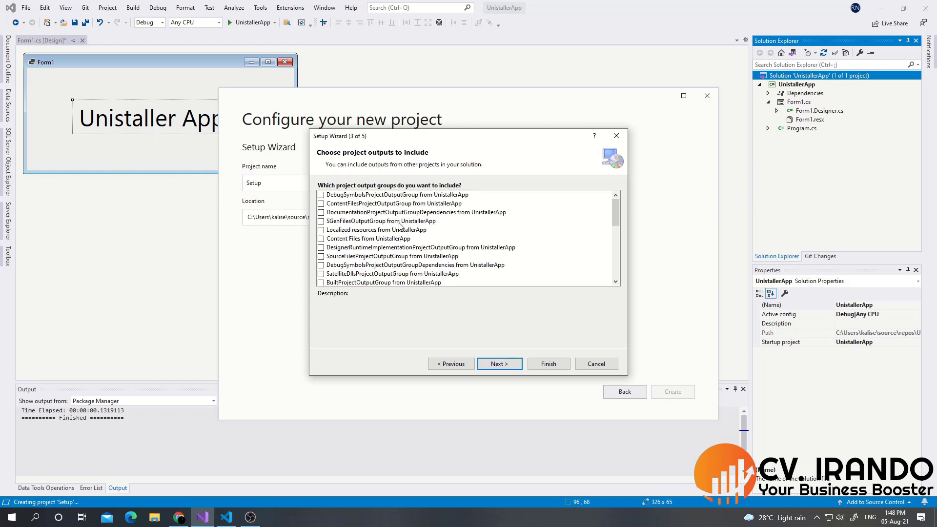
scroll(418, 270, "down", 5)
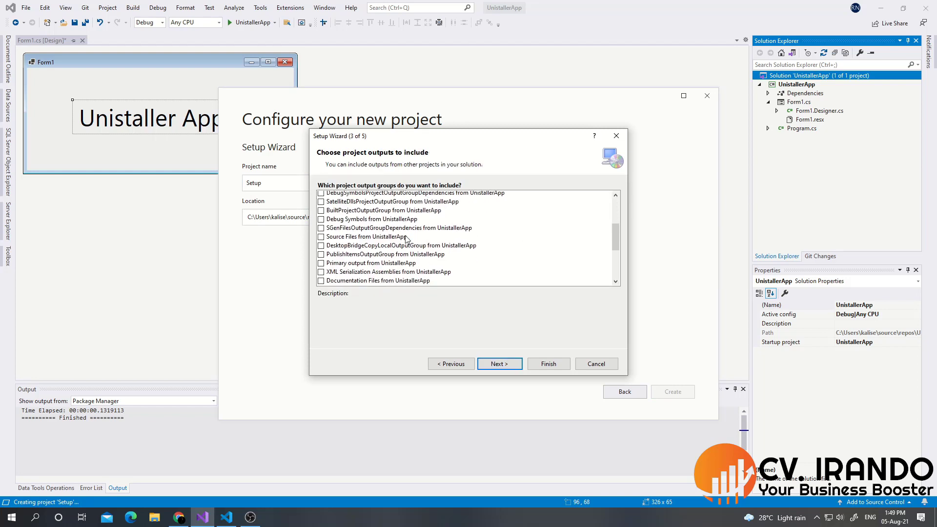
left_click(507, 366)
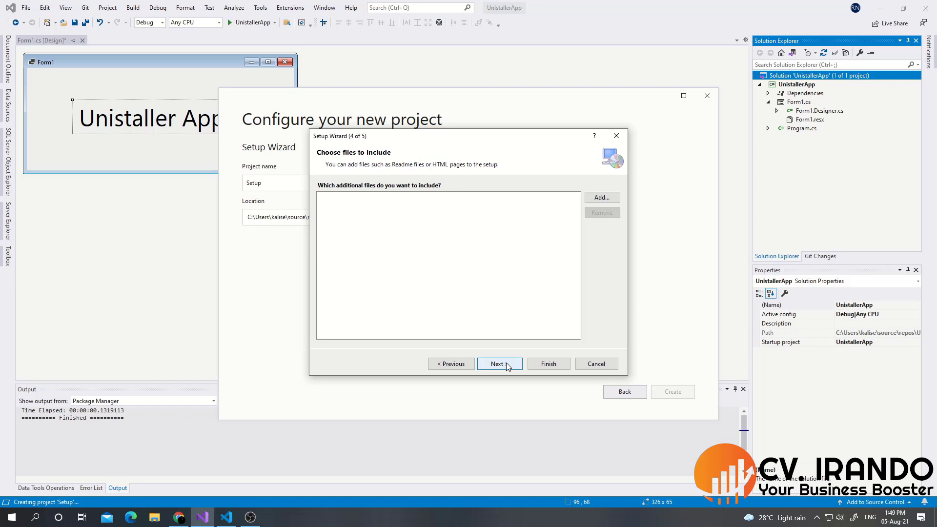
left_click(507, 365)
left_click(549, 364)
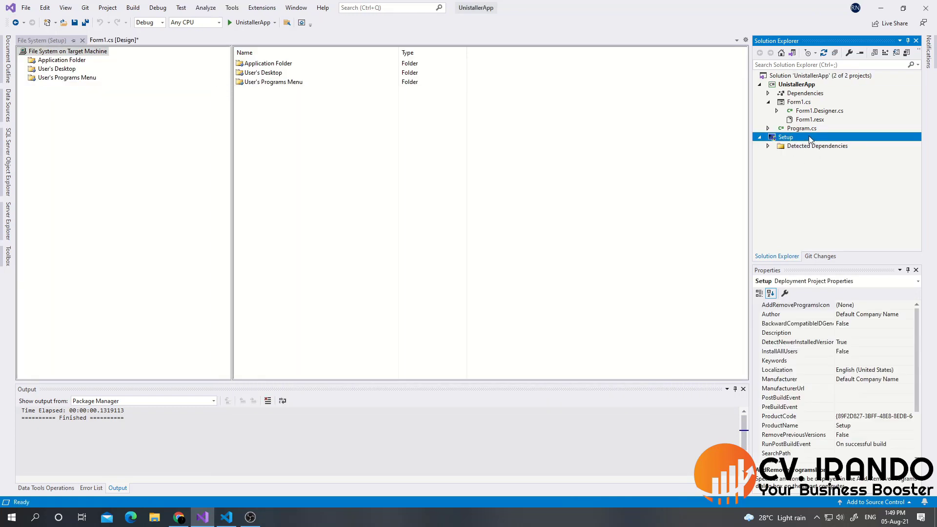
Step: Add the System Folder as a special folder to the setup's file system on the target machine
right_click(64, 62)
left_click(62, 52)
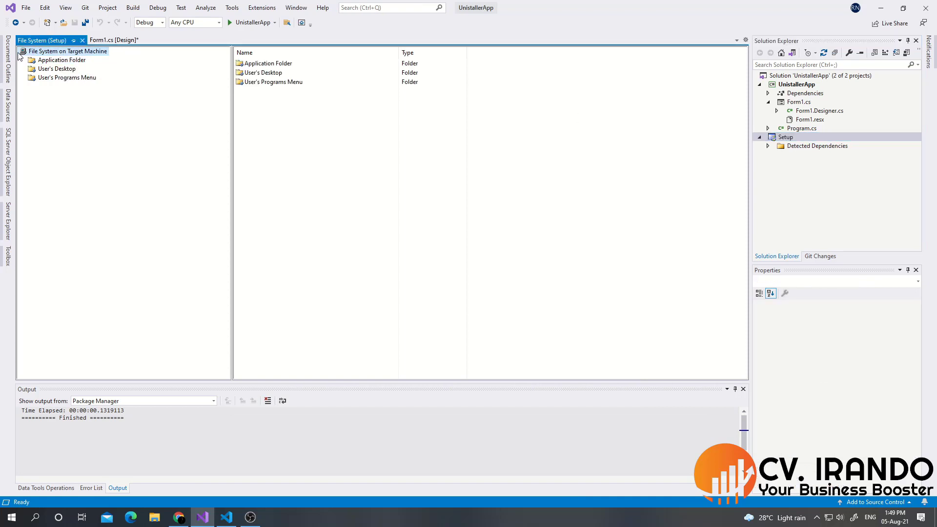
right_click(99, 55)
mouse_move(127, 58)
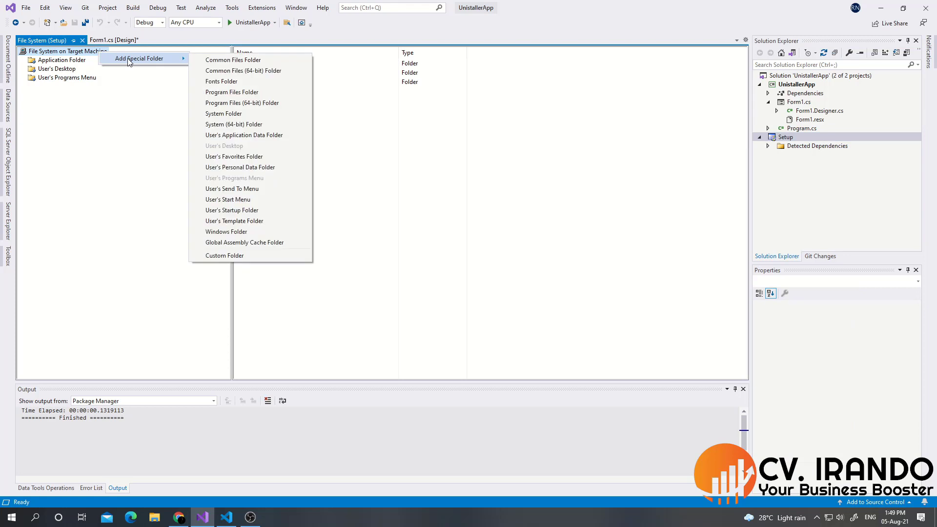
left_click(256, 111)
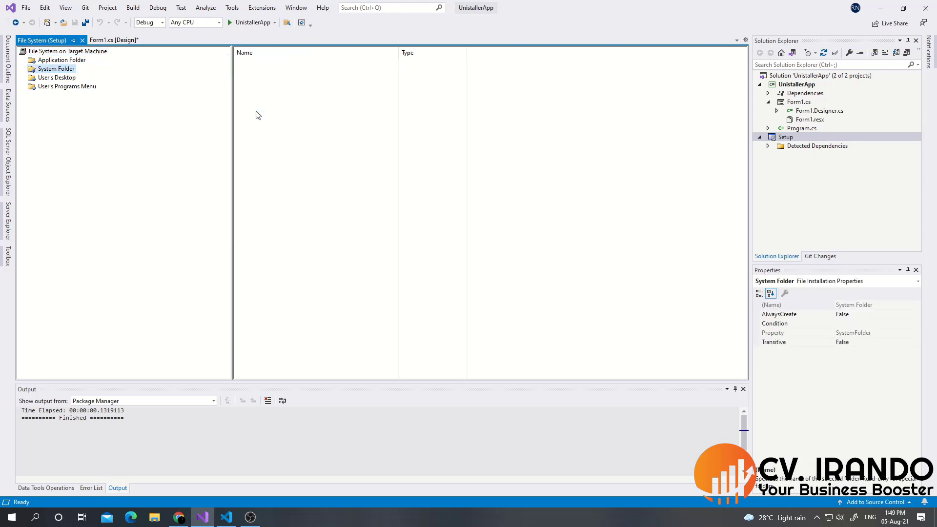
Step: Start adding a file to the System Folder and browse to C:\Windows\SysWOW64
right_click(315, 77)
mouse_move(336, 81)
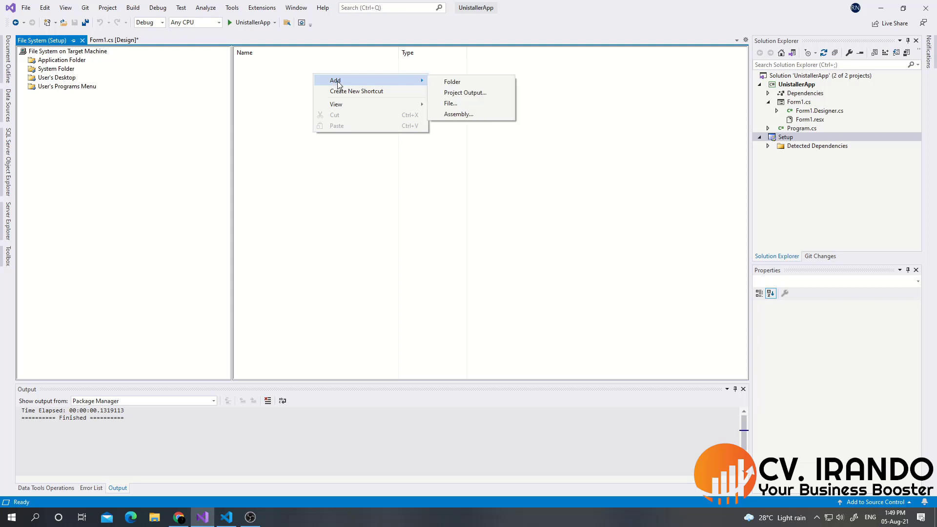
left_click(465, 104)
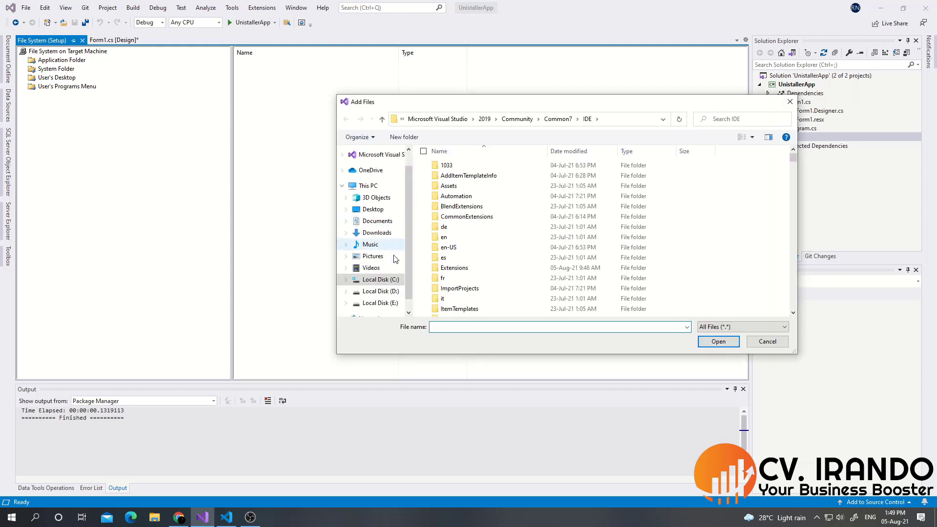
left_click(380, 281)
scroll(464, 263, "down", 2)
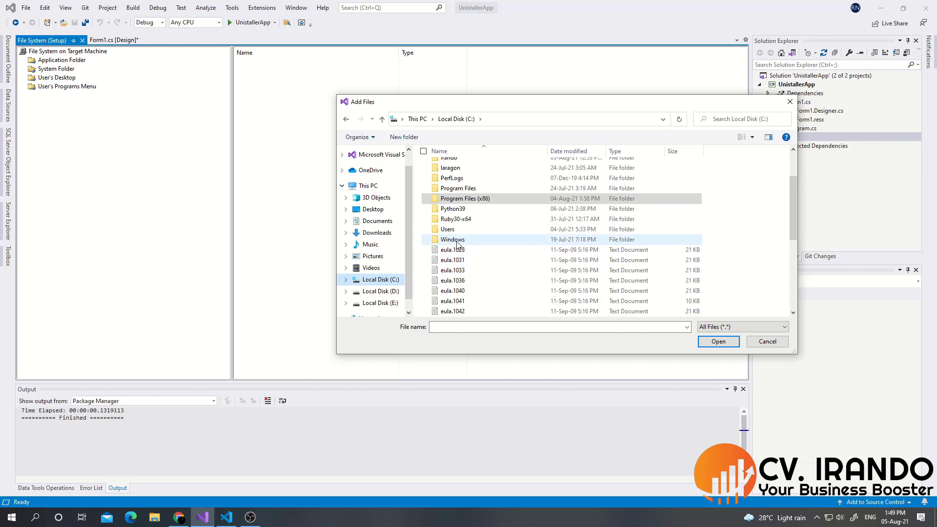
double_click(457, 241)
scroll(464, 224, "down", 15)
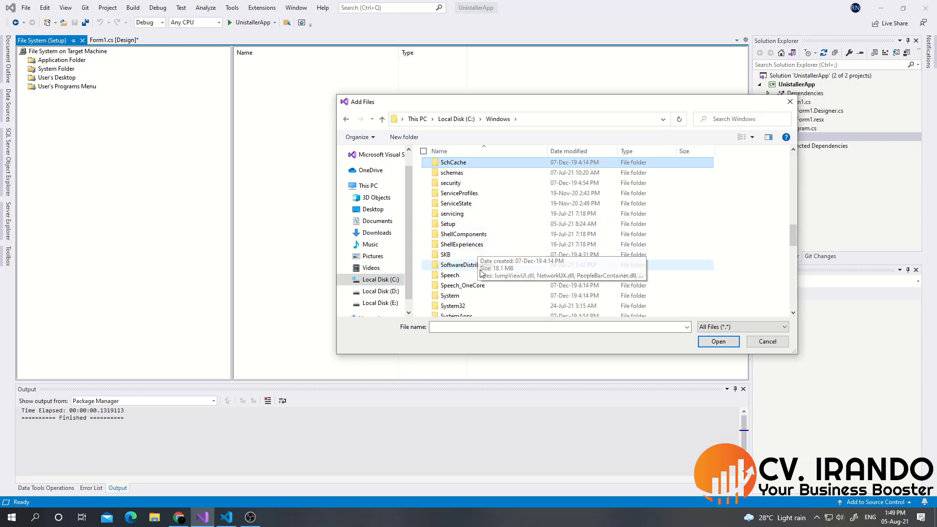
scroll(483, 266, "down", 2)
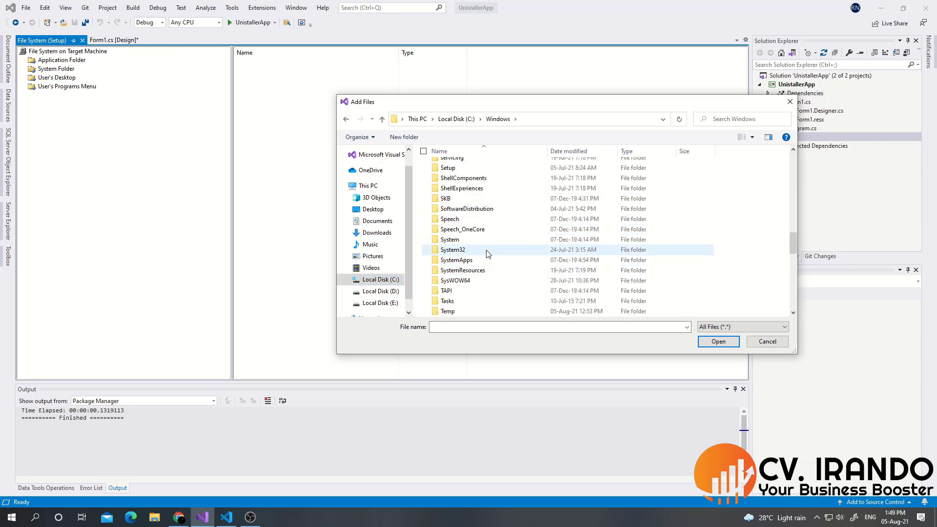
left_click(464, 281)
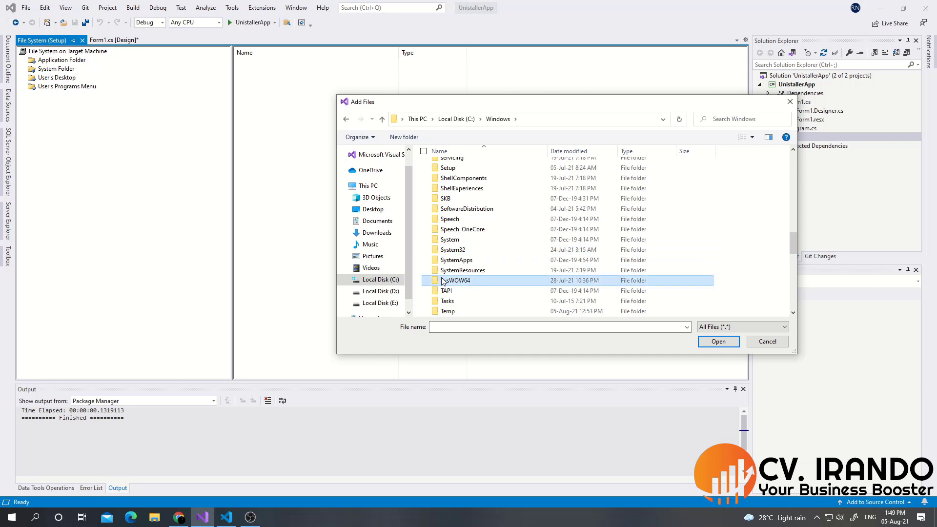
double_click(476, 283)
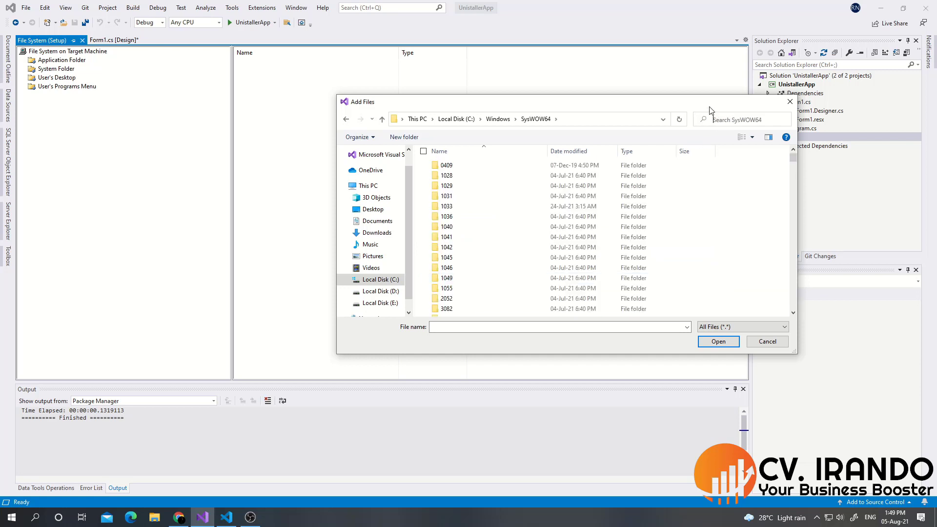
Step: Search the SysWOW64 folder for "msiexe.exe" and add the msiexec file to the System Folder
type("msiexe.exe")
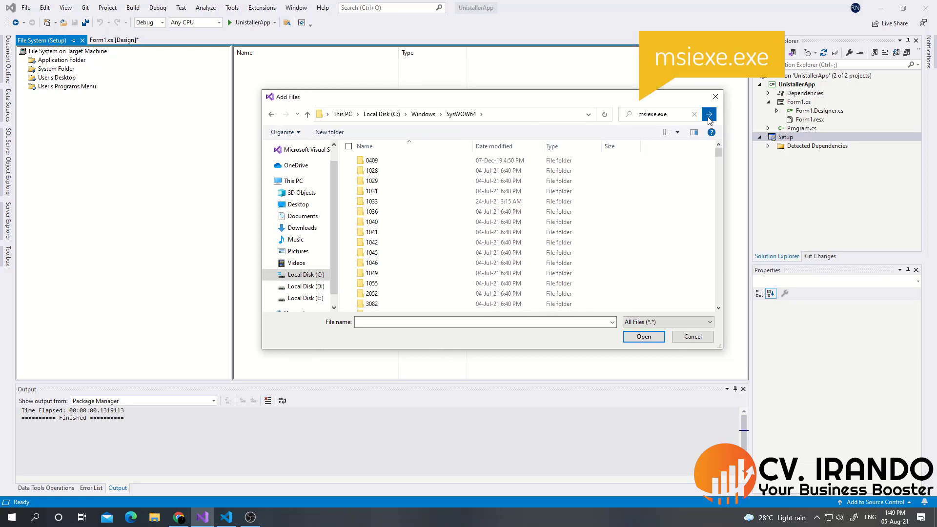
key("Return")
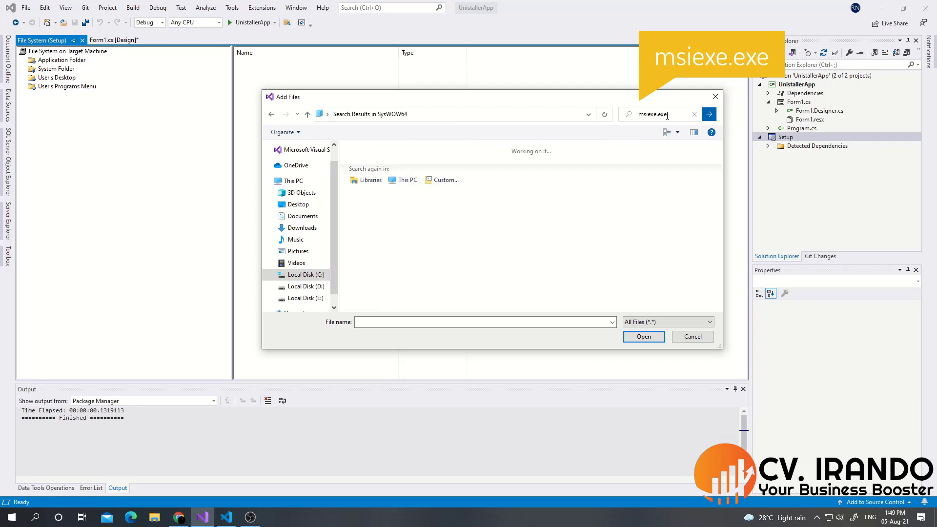
left_click(420, 161)
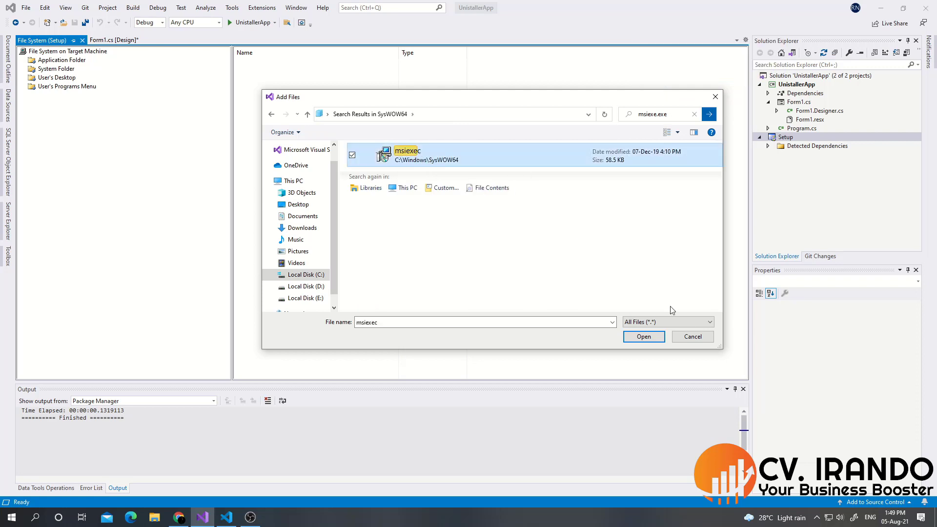
left_click(644, 337)
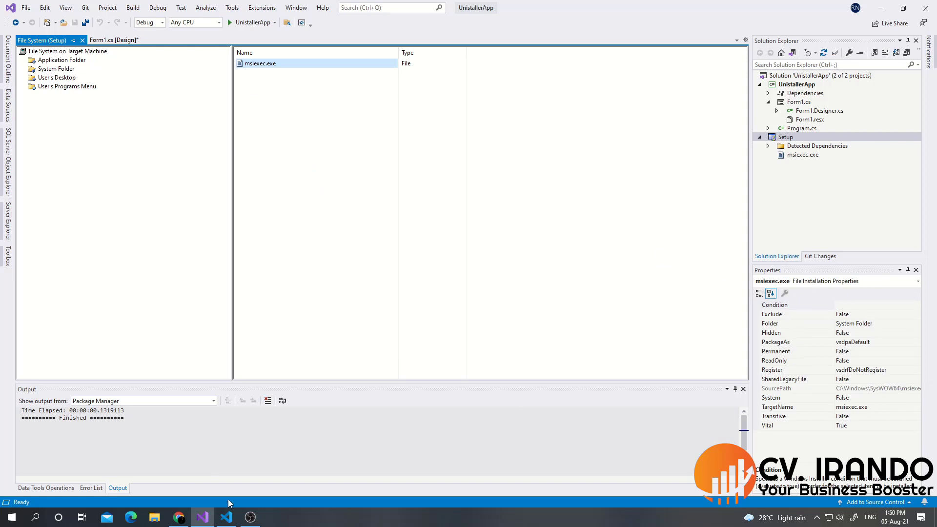
Step: Set the msiexec.exe file's Condition to "Not Installed" and its Permanent and System properties to True
left_click(859, 306)
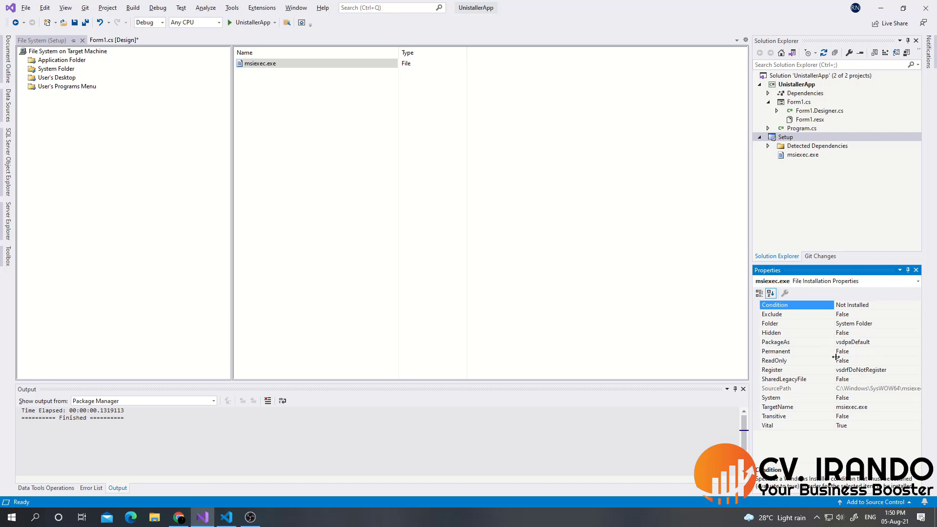
left_click(870, 351)
left_click(916, 352)
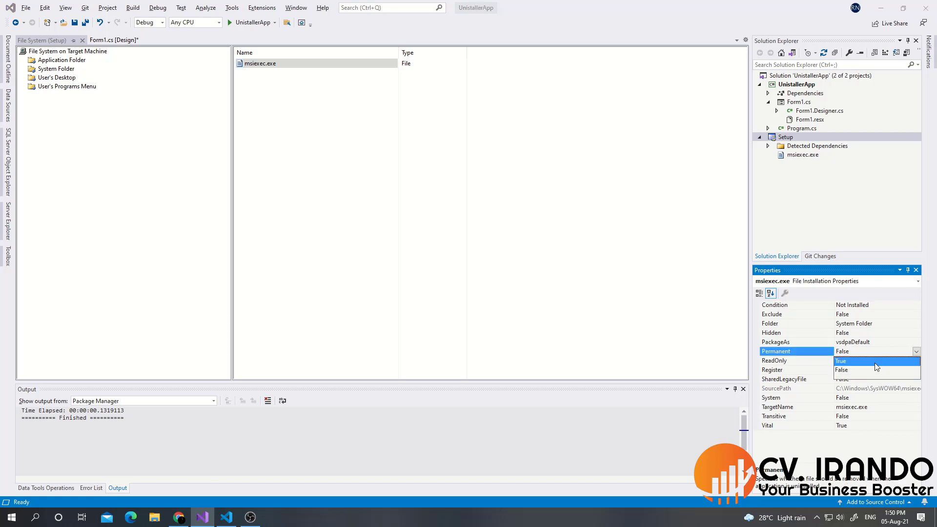
left_click(875, 361)
left_click(870, 397)
left_click(916, 398)
left_click(854, 407)
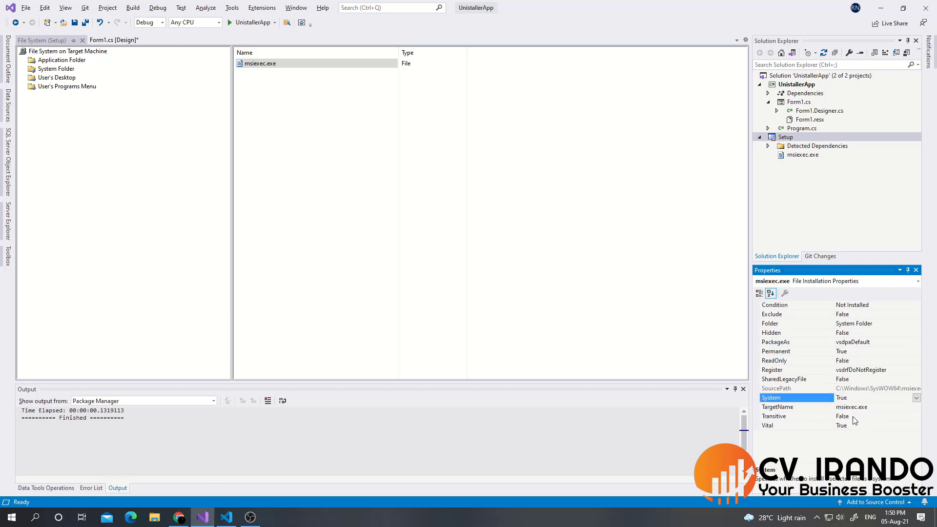
Step: Set the msiexec.exe file's Transitive property to True and its Vital property to False
left_click(854, 419)
left_click(917, 417)
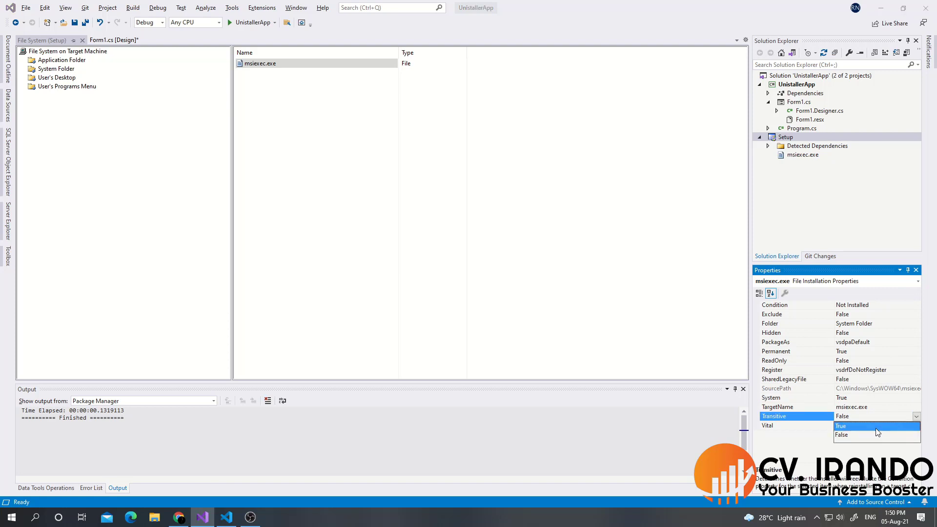
left_click(877, 426)
left_click(907, 426)
left_click(917, 426)
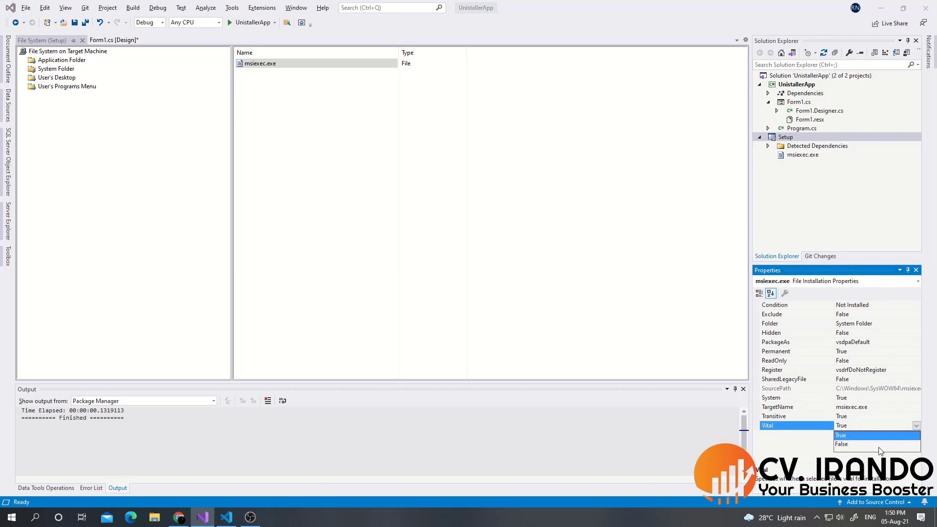
left_click(858, 444)
left_click(447, 181)
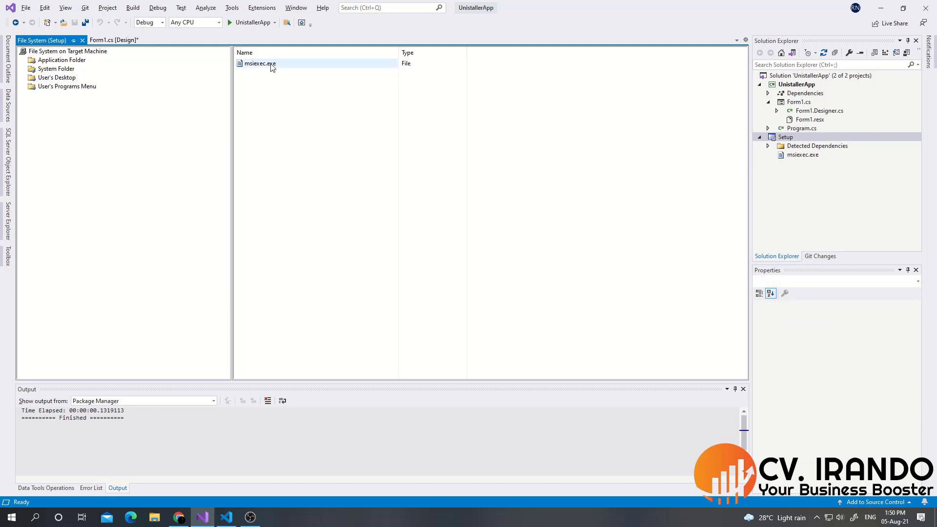
left_click(12, 517)
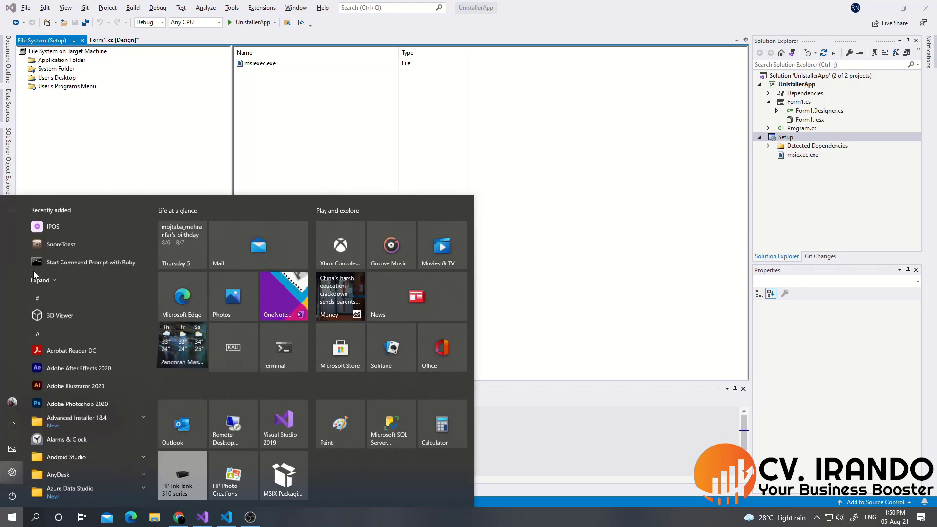
left_click(349, 146)
Step: Create a shortcut to msiexec.exe in the System Folder
left_click(248, 64)
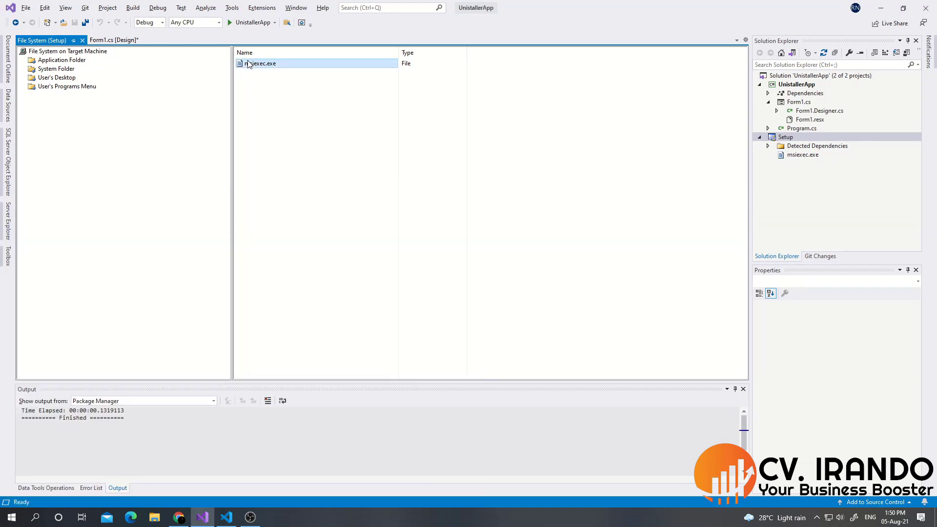
right_click(248, 65)
left_click(293, 81)
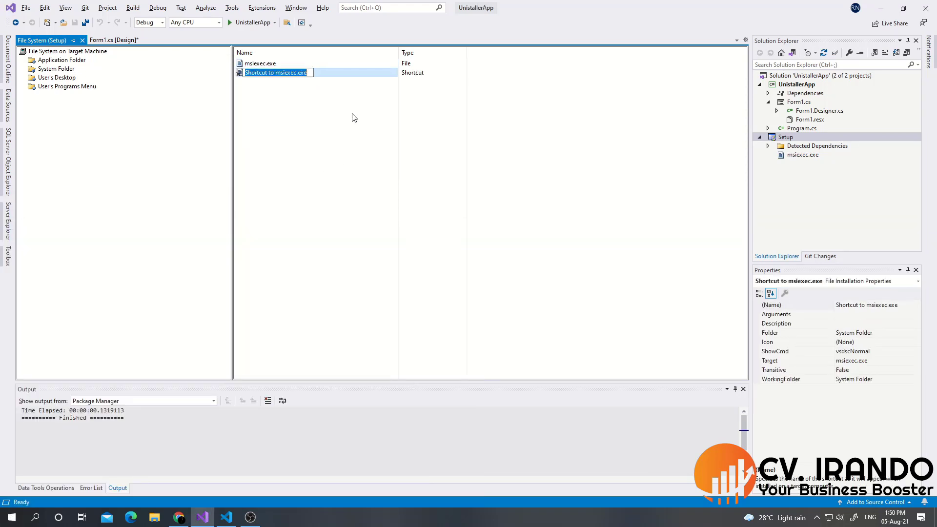
Step: Name the new msiexec.exe shortcut in the System Folder "Uninstaller"
type("U")
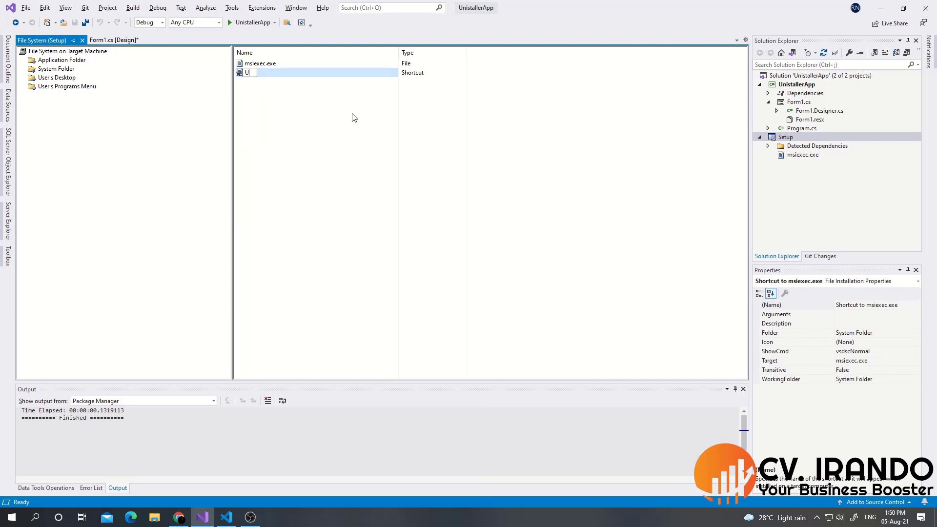
type("ninstaller")
key("Return")
Step: Add a folder named "Irando" inside the User's Programs Menu
right_click(37, 86)
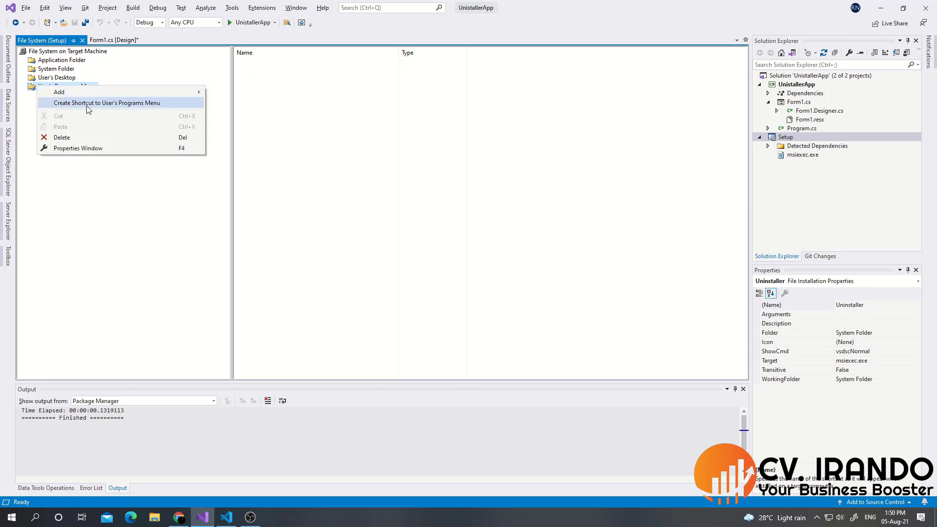
mouse_move(195, 92)
left_click(229, 94)
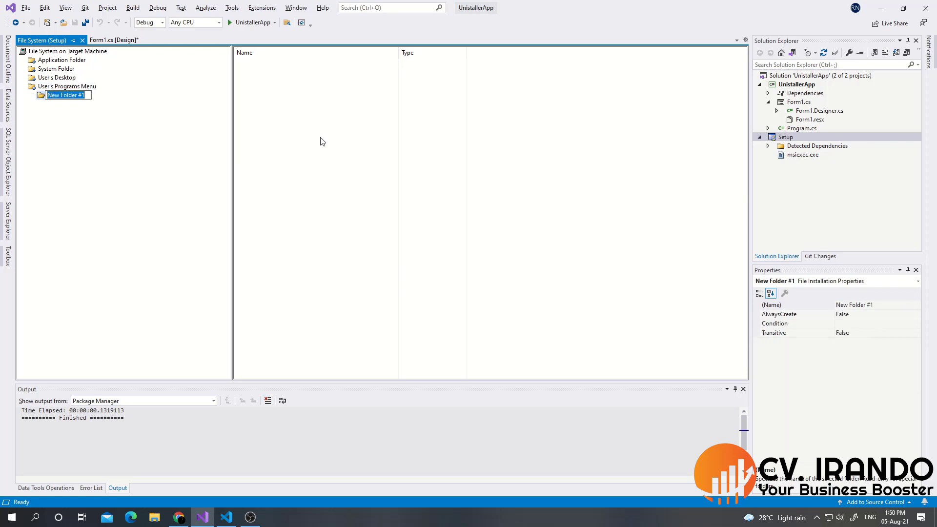
key("BackSpace")
type("Irando")
key("Return")
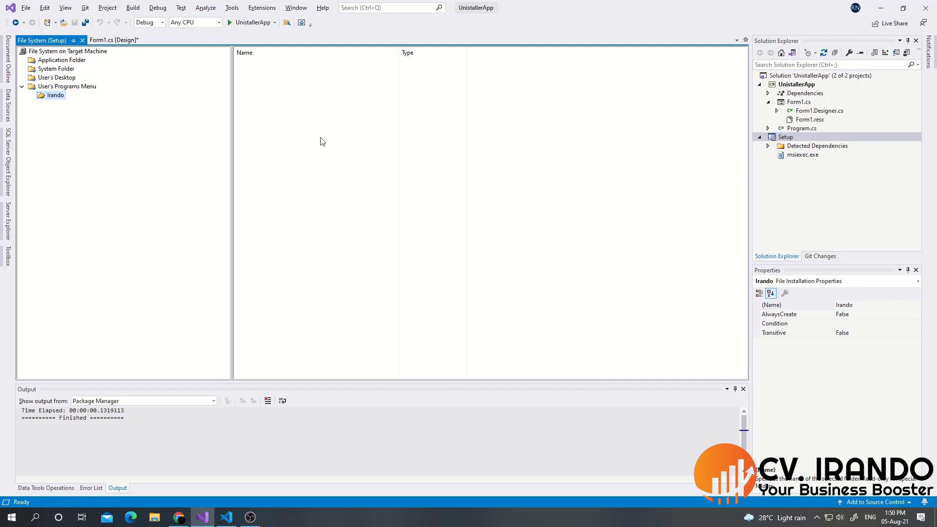
Step: Move the Uninstaller shortcut from the System Folder into the Irando folder
left_click(57, 69)
left_click_drag(261, 81, 63, 97)
left_click(56, 95)
left_click(259, 64)
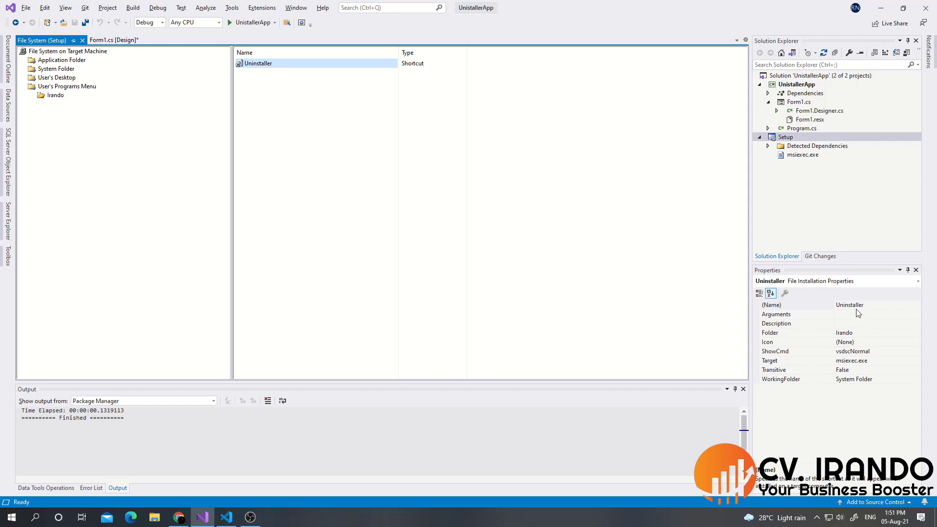
Step: Copy the ProductCode value from the Setup project's properties
right_click(786, 139)
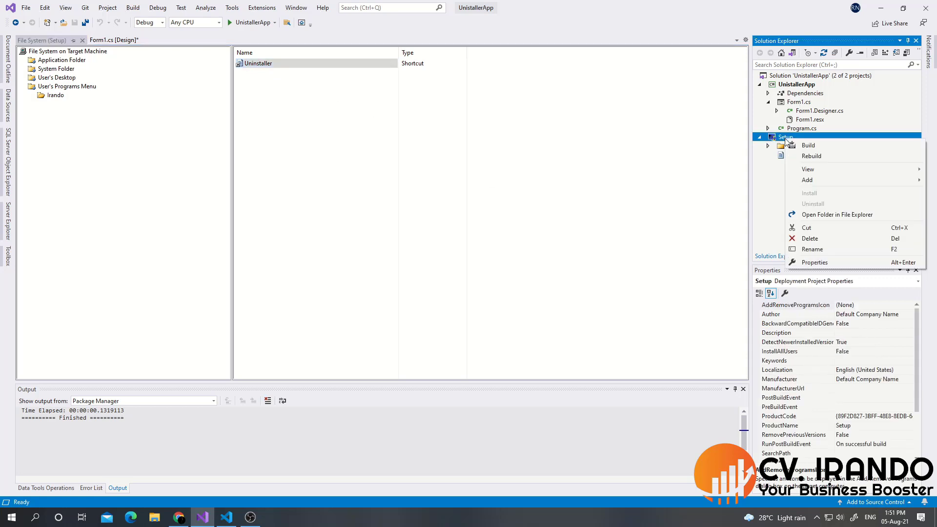
key("Escape")
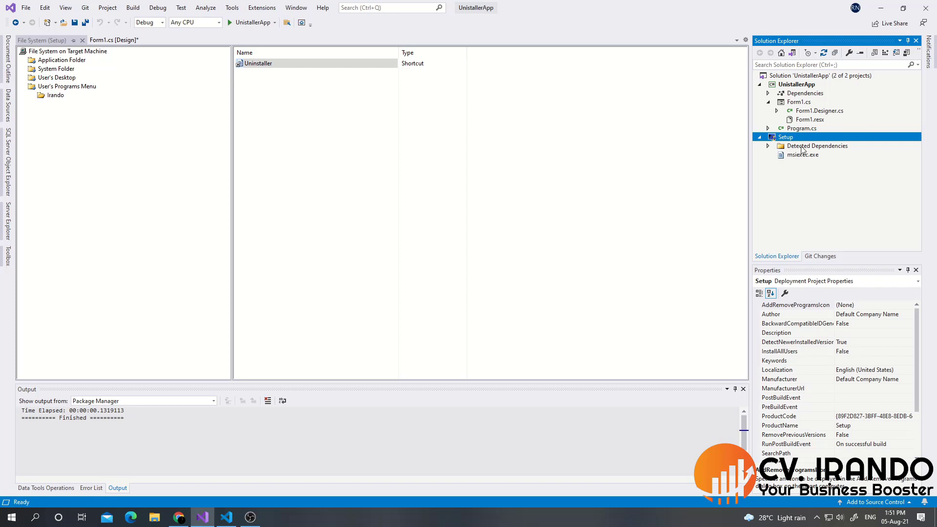
left_click(852, 417)
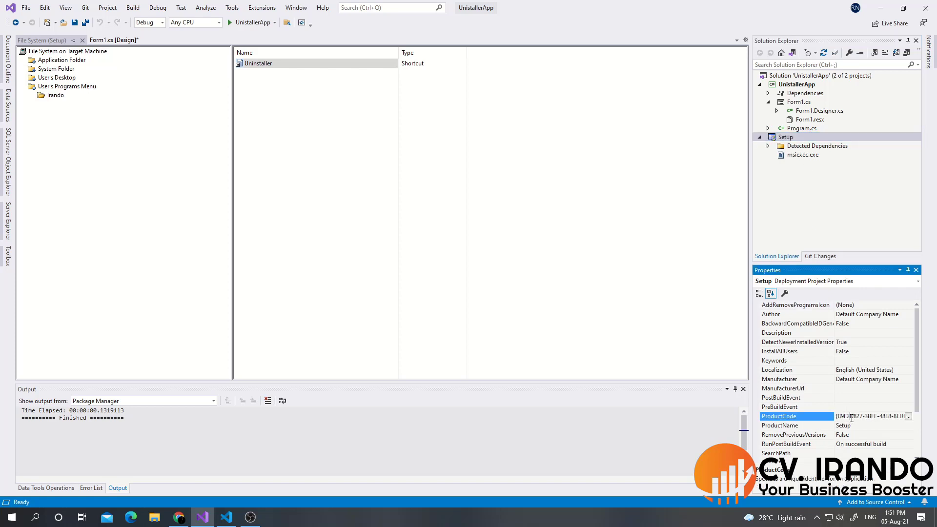
left_click(851, 417)
double_click(852, 417)
right_click(851, 418)
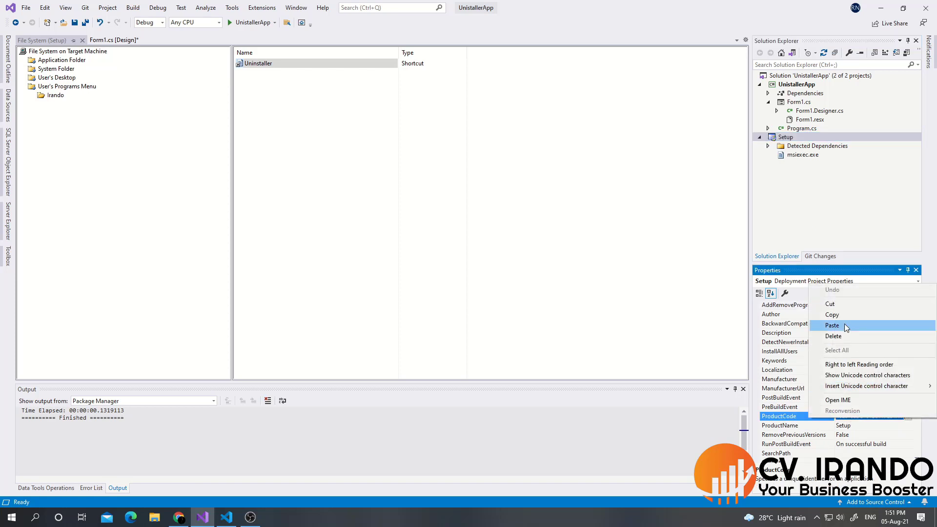
left_click(838, 317)
Step: Set the Uninstaller shortcut's Arguments to "/x" followed by the copied product code
left_click(282, 65)
key("F2")
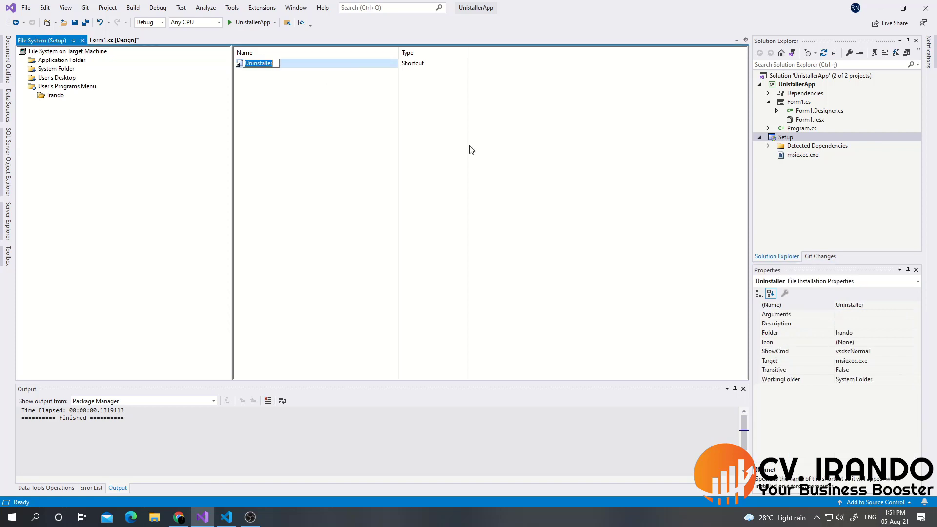
left_click(866, 315)
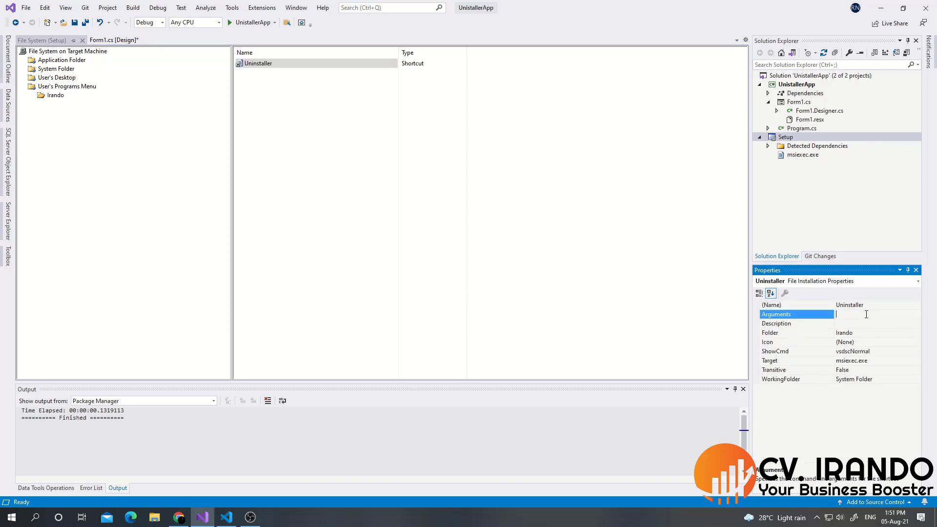
type("/x")
key("ctrl+v")
left_click(854, 333)
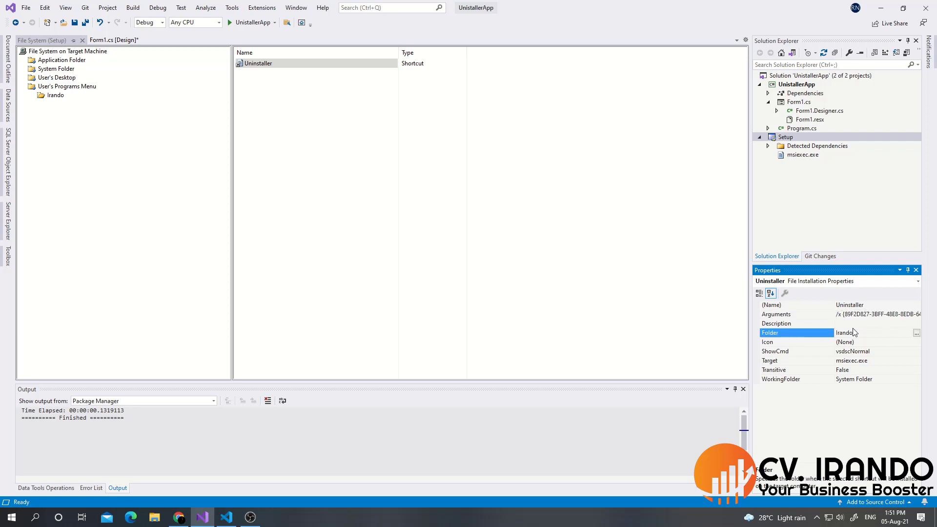
left_click(872, 342)
left_click(916, 342)
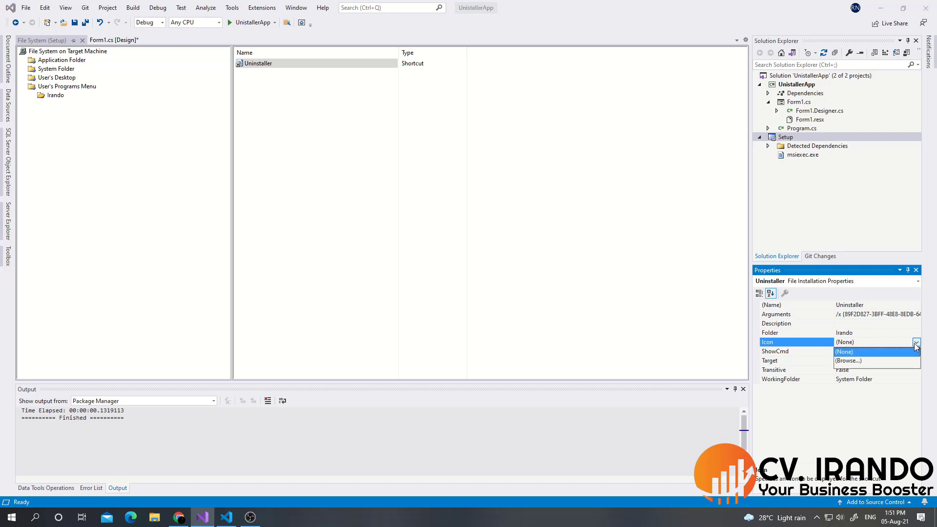
left_click(784, 346)
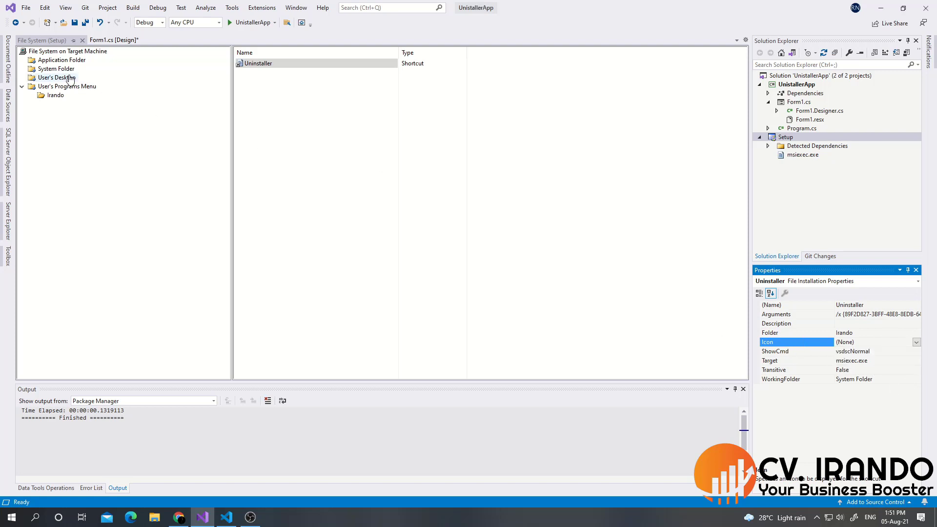
Step: Add the icon_png file from the mycollection (1) downloads folder to the Application Folder
left_click(62, 60)
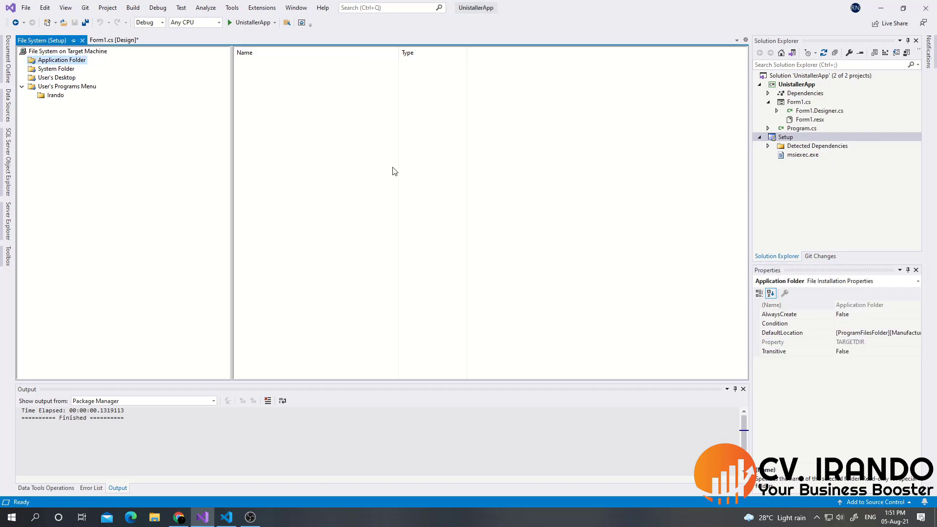
right_click(306, 104)
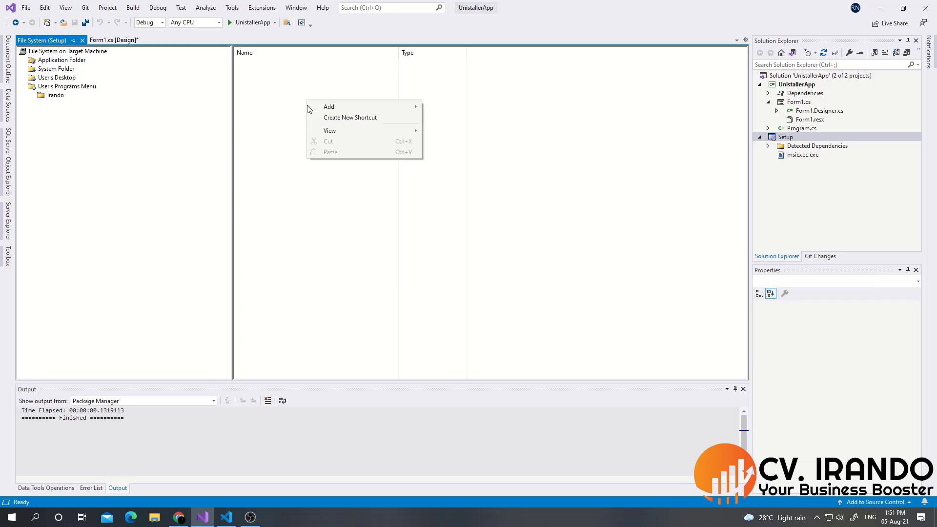
mouse_move(380, 107)
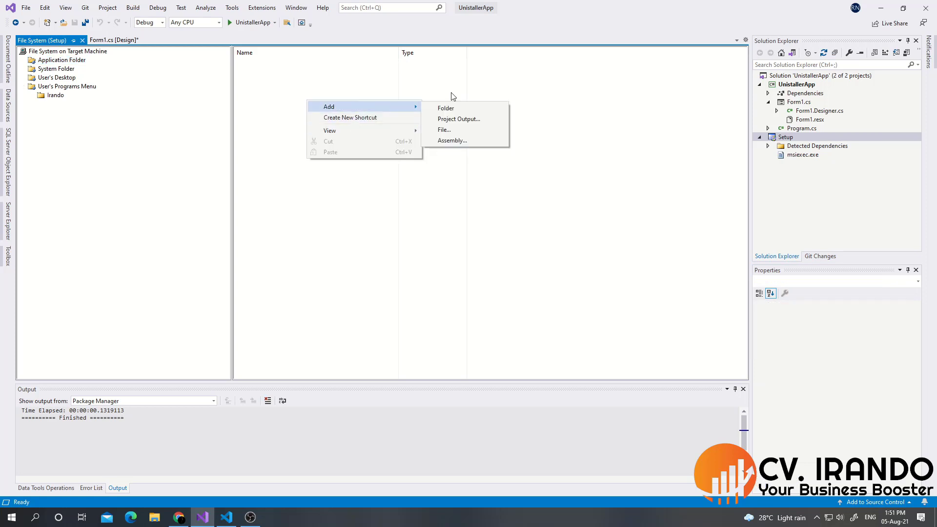
left_click(460, 128)
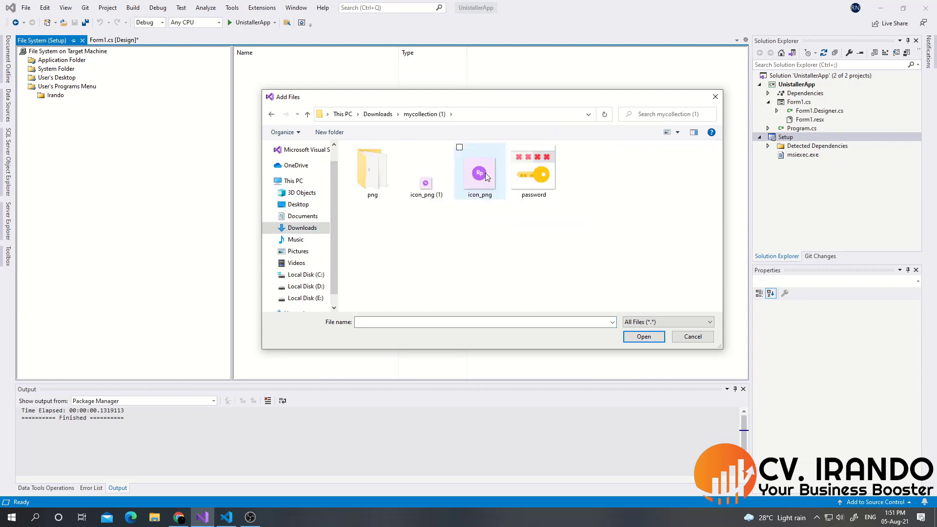
double_click(482, 176)
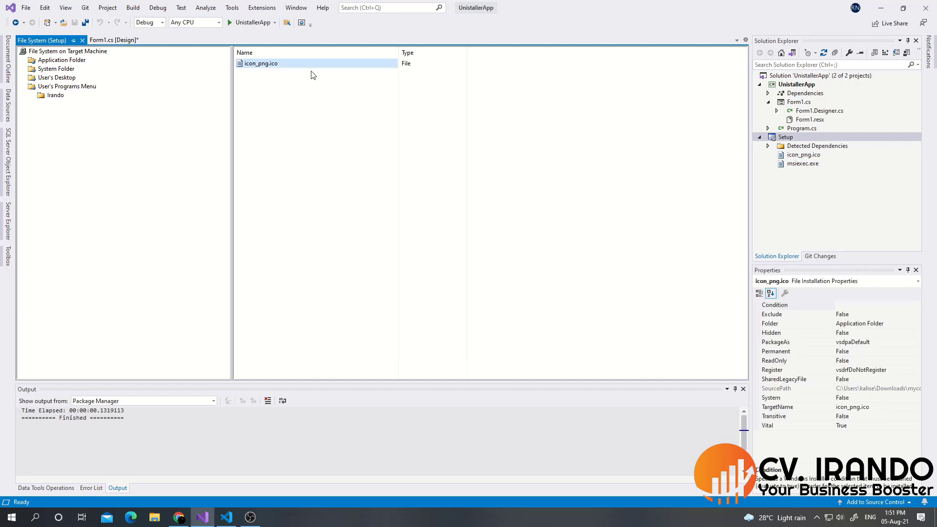
Step: Set the Uninstaller shortcut's Icon to icon_png.ico from the Application Folder
left_click(54, 95)
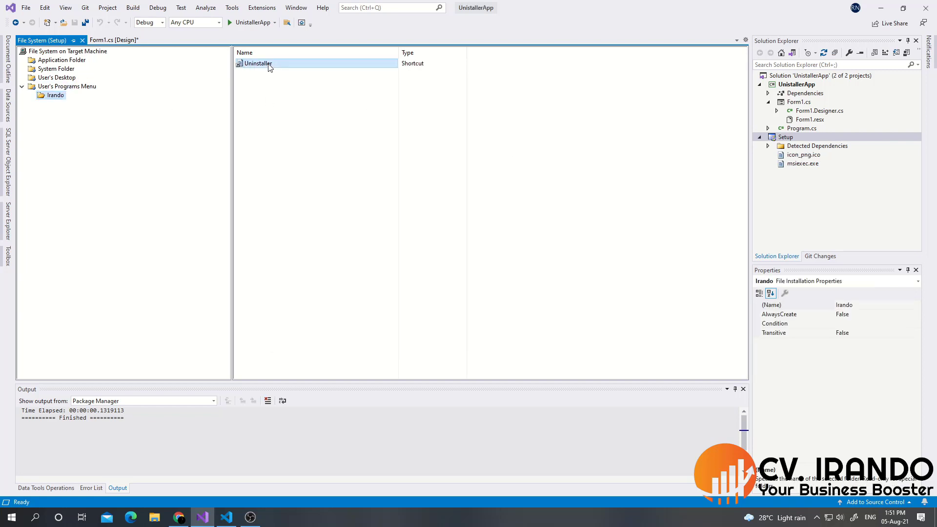
left_click(253, 64)
left_click(874, 343)
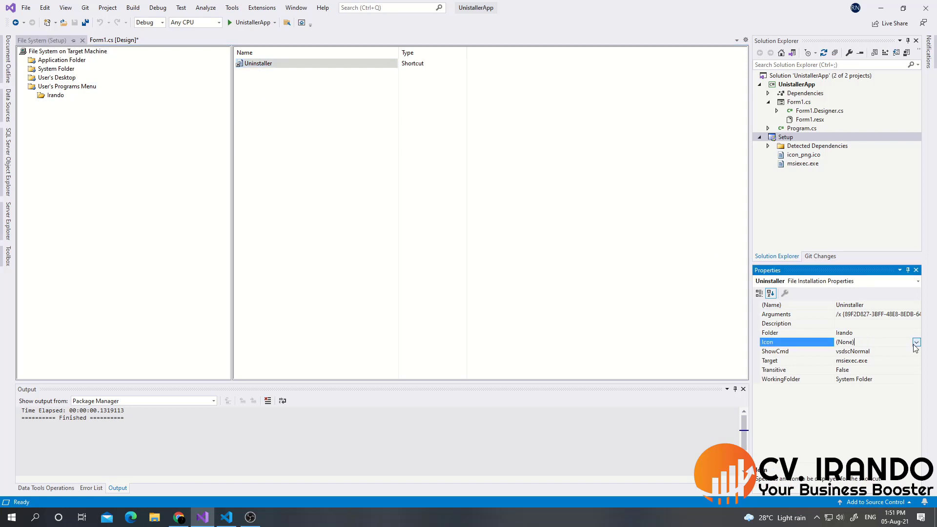
left_click(875, 343)
left_click(883, 361)
left_click(546, 199)
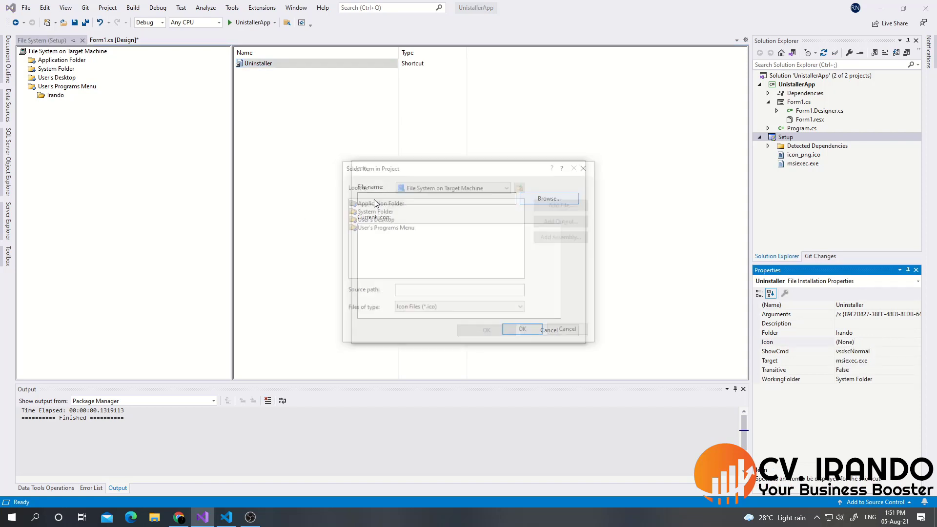
double_click(384, 205)
double_click(378, 205)
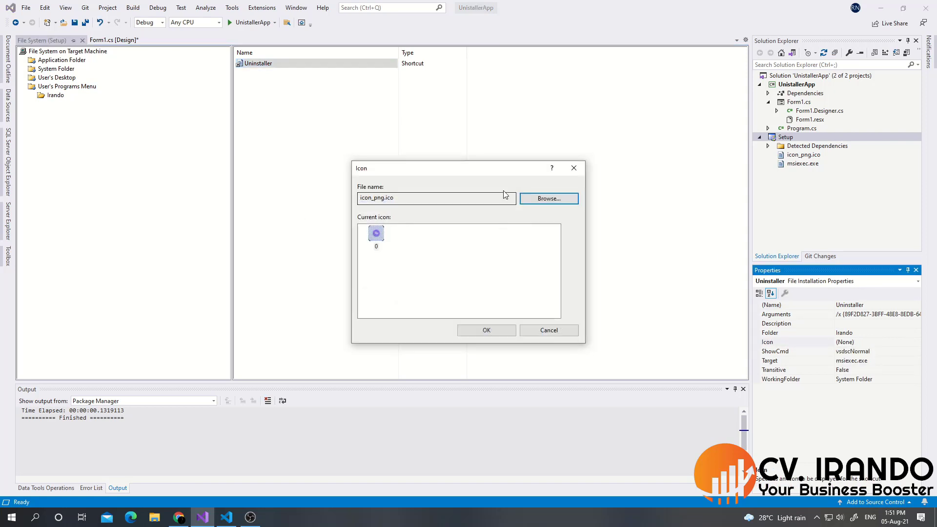
left_click(488, 330)
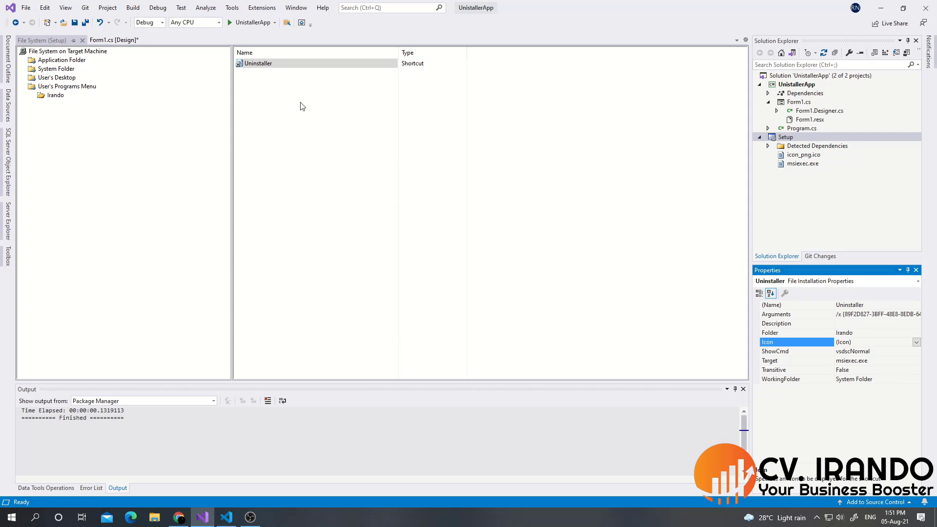
Step: Add the Primary output of the UnistallerApp project to the Application Folder
right_click(266, 85)
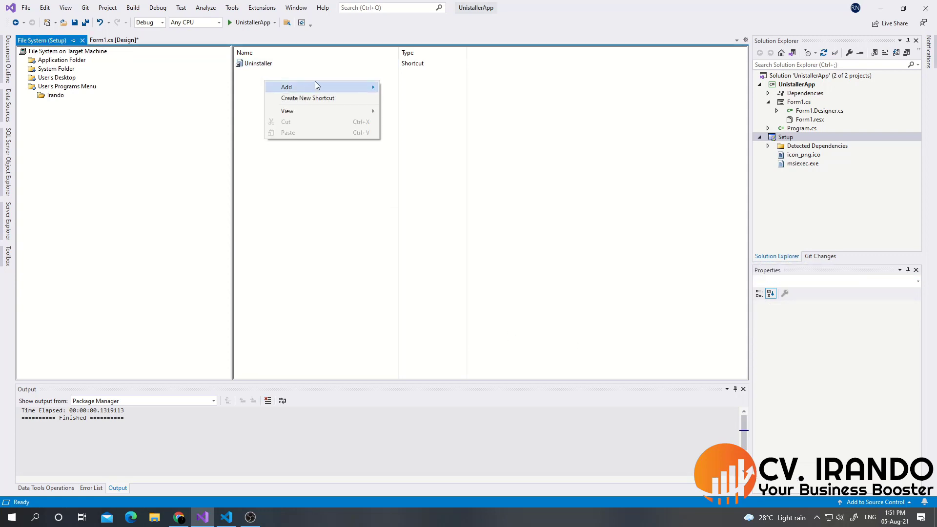
left_click(77, 62)
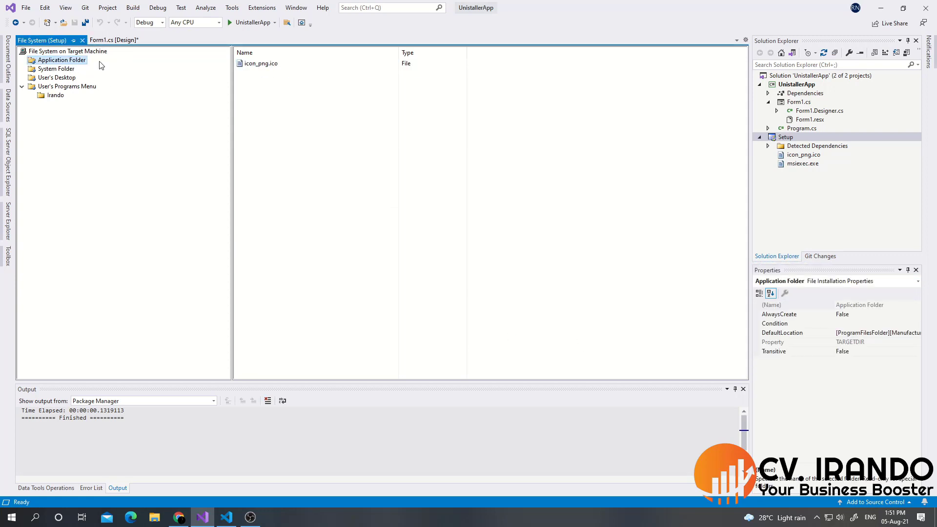
right_click(334, 112)
mouse_move(367, 119)
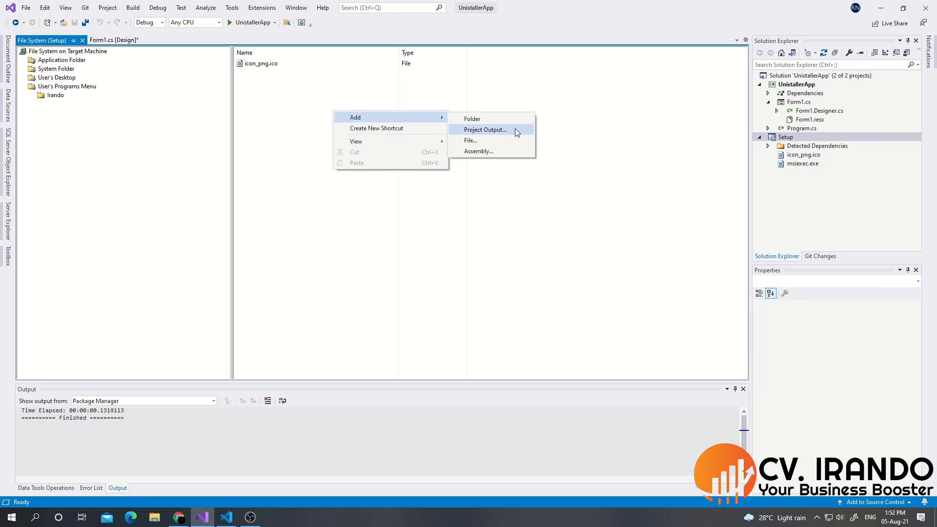
left_click(514, 129)
left_click(424, 199)
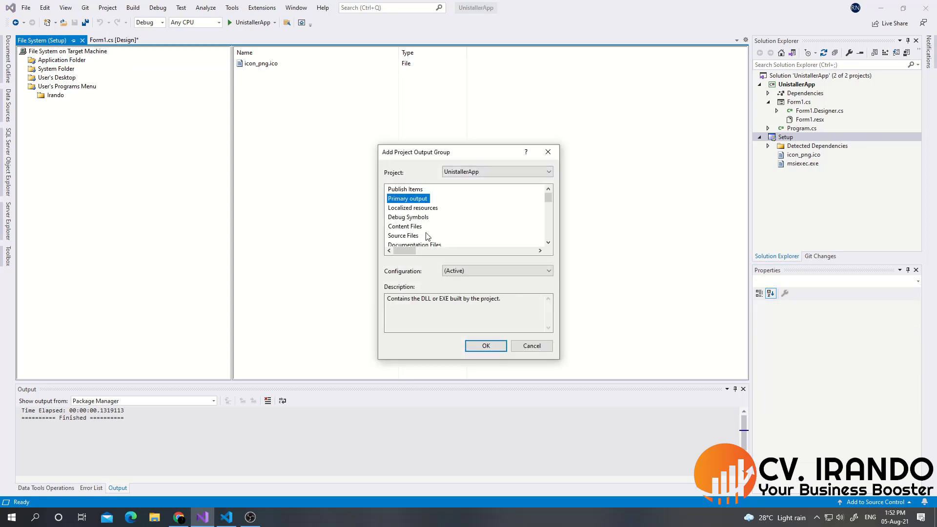
left_click(493, 347)
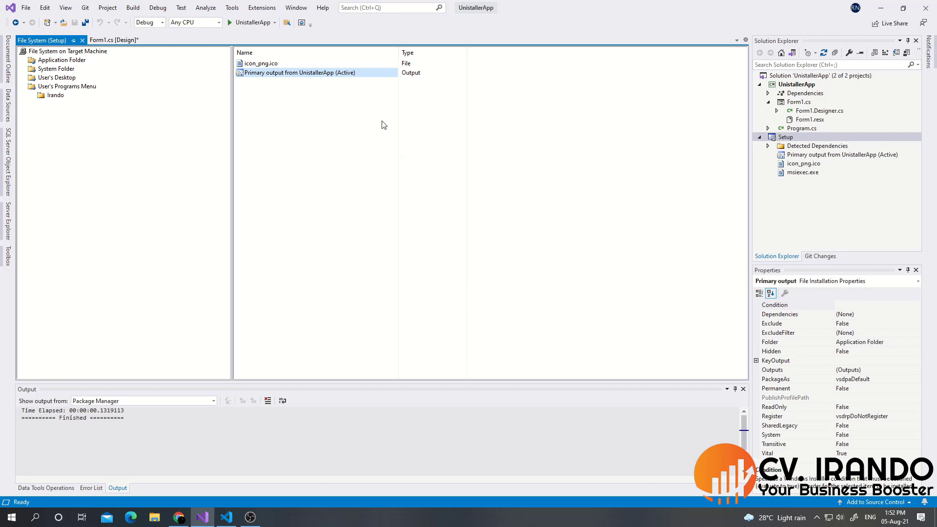
Step: Create a shortcut to the UnistallerApp primary output named "Uninstaller App" and move it to the User's Desktop folder
right_click(298, 73)
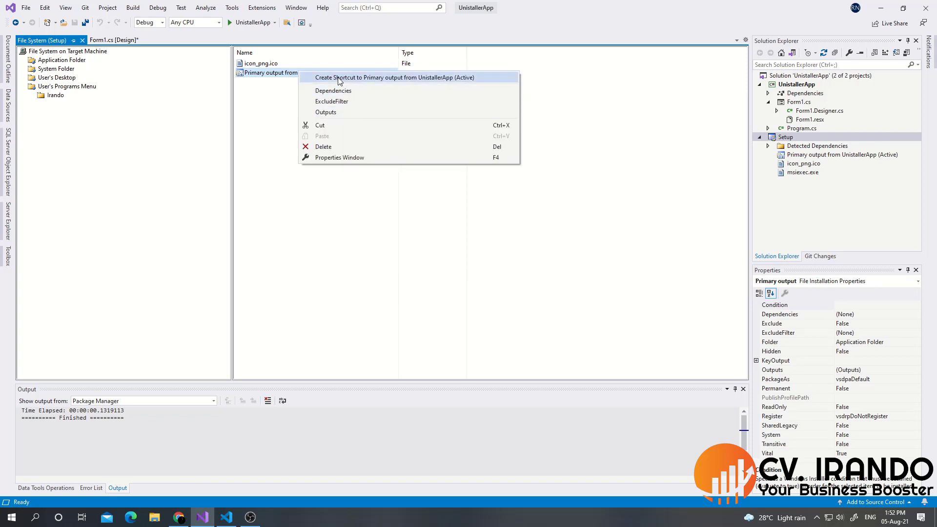
left_click(340, 78)
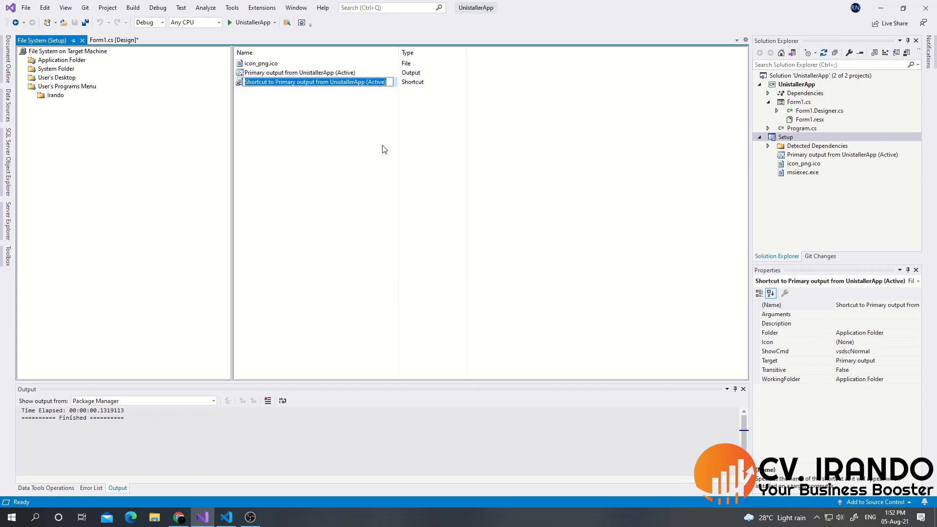
type("U")
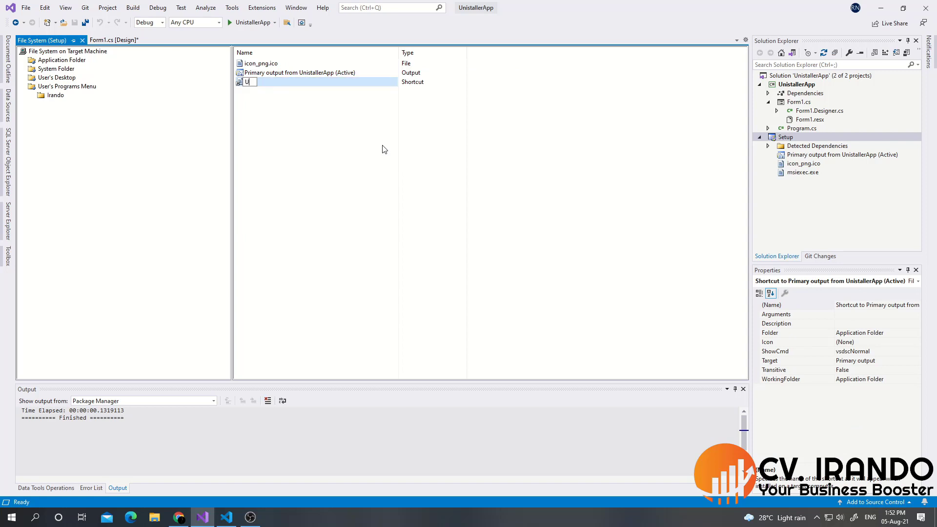
type("ninstaller App")
key("Return")
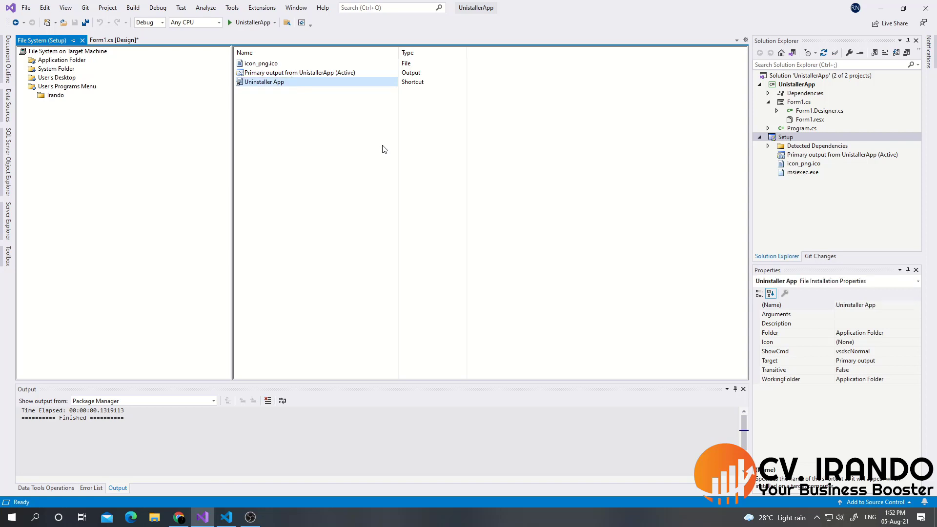
left_click_drag(57, 72, 58, 77)
Step: Create another shortcut to the UnistallerApp primary output in the Application Folder and name it "Uninstaller APP"
left_click(264, 77)
right_click(264, 82)
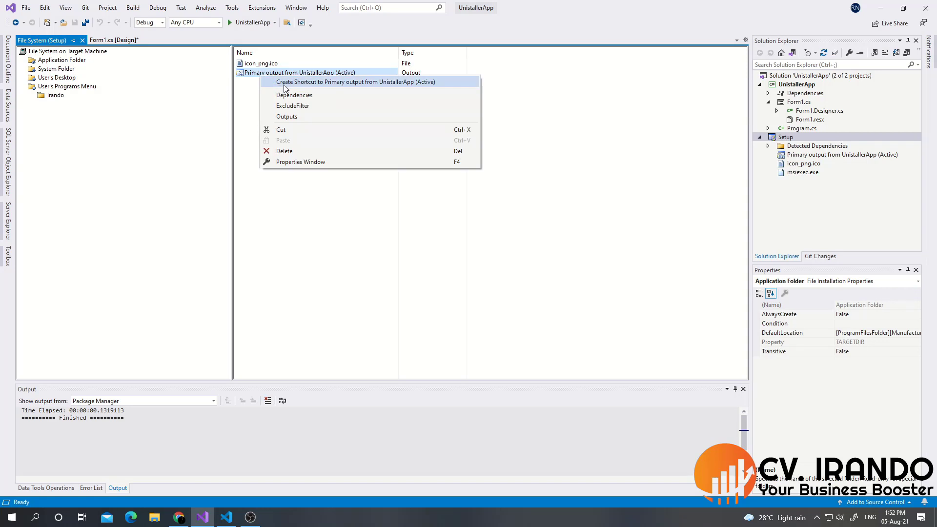
left_click(282, 80)
type("Un")
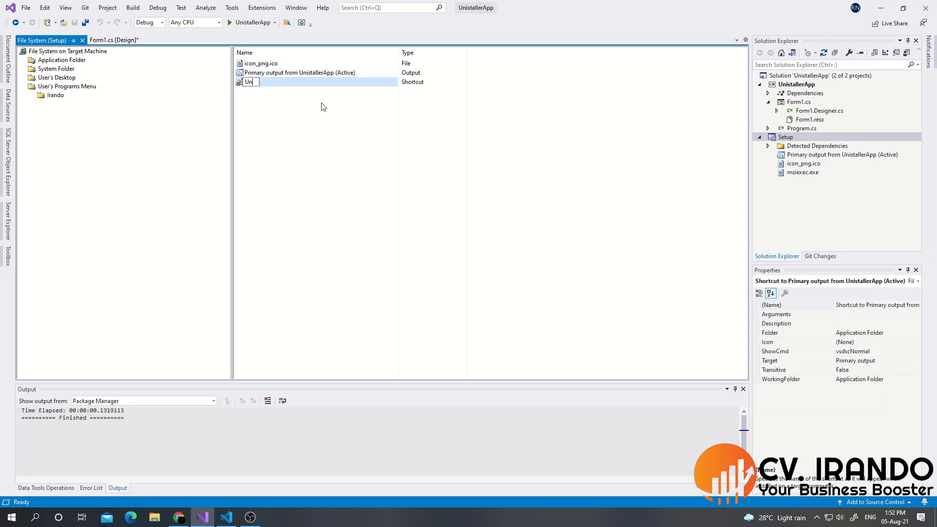
type("installer APP")
key("Return")
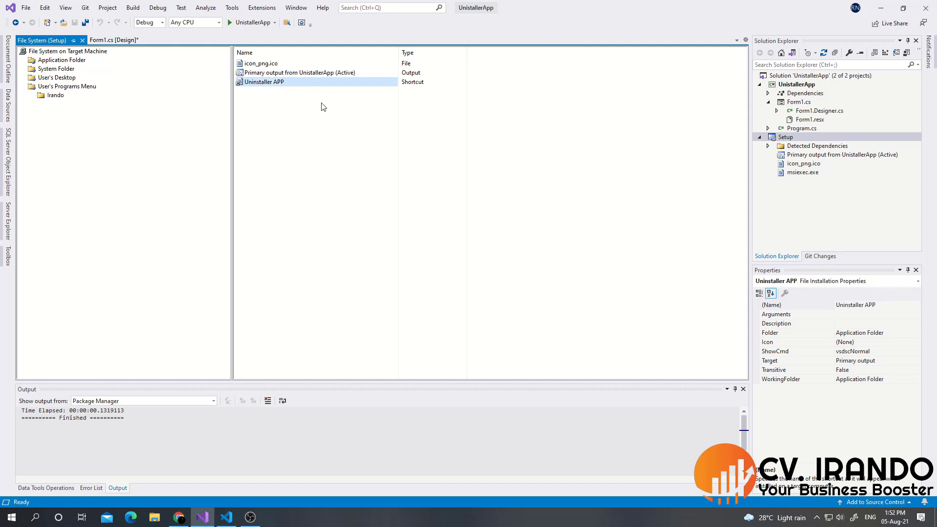
Step: Rename the new shortcut to "Uninstaller App" and move it into the Irando folder under User's Programs Menu
right_click(278, 85)
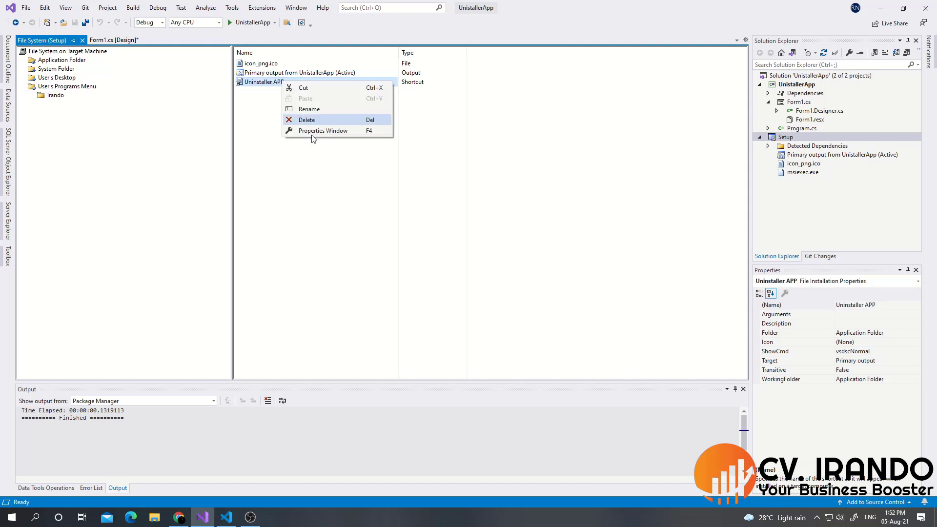
left_click(308, 109)
type("pp")
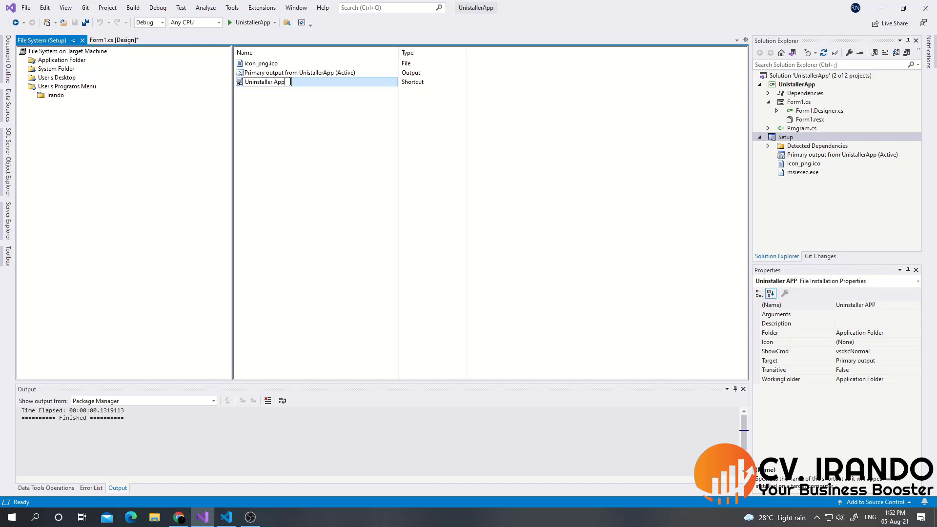
key("Return")
left_click_drag(264, 83, 61, 99)
left_click(65, 97)
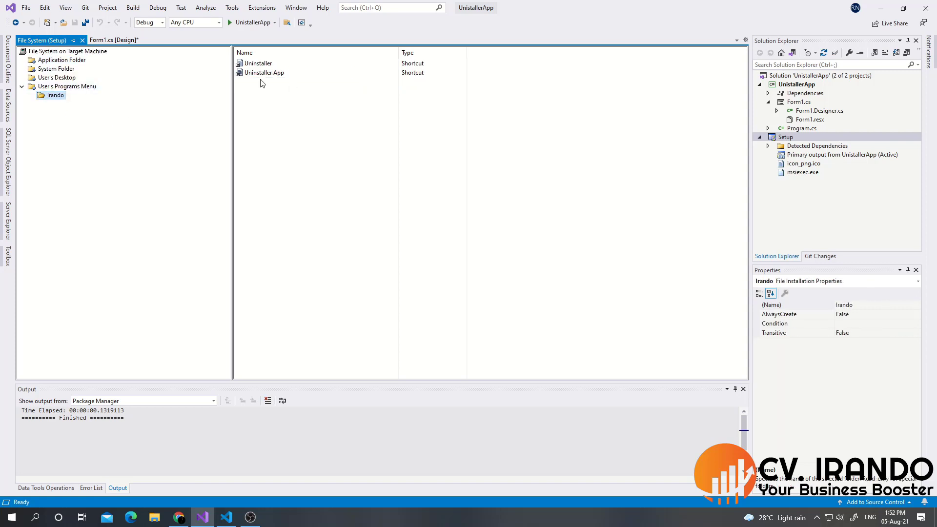
Step: Rename the "Uninstaller App" shortcut in the Irando folder to "App"
left_click(257, 64)
right_click(252, 63)
key("Escape")
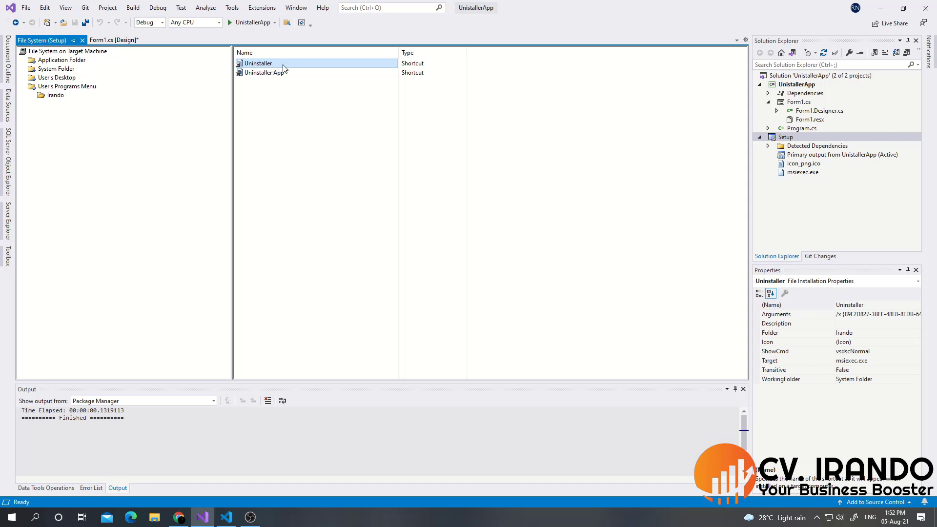
left_click(257, 76)
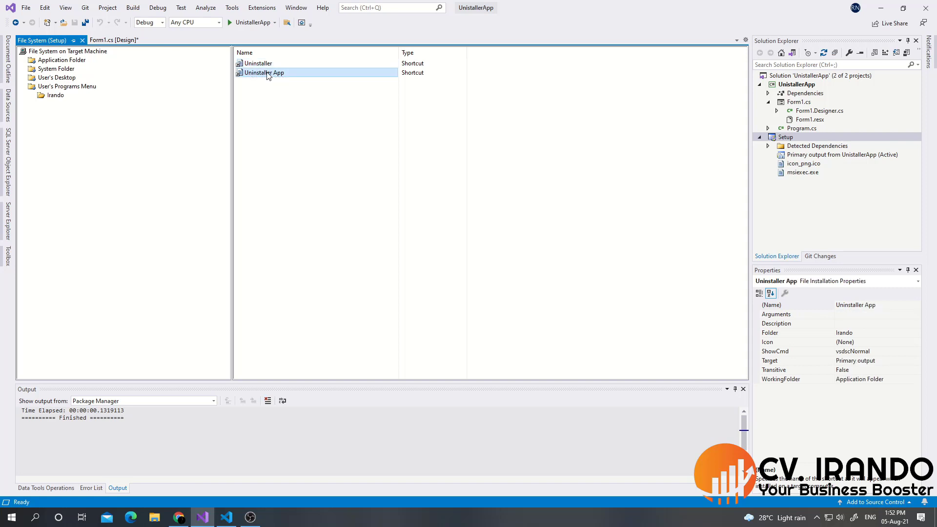
right_click(267, 75)
left_click(293, 100)
left_click_drag(274, 75, 245, 73)
key("BackSpace")
key("Return")
right_click(259, 65)
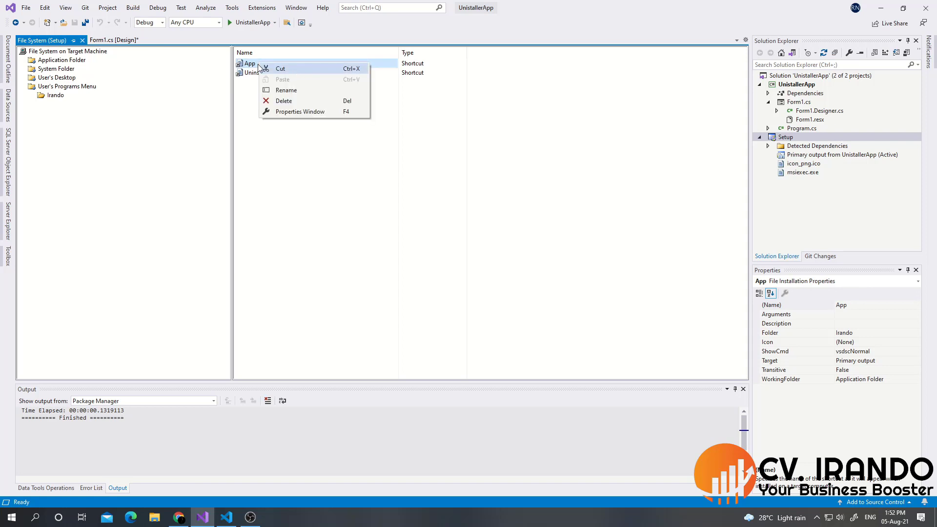
left_click(344, 58)
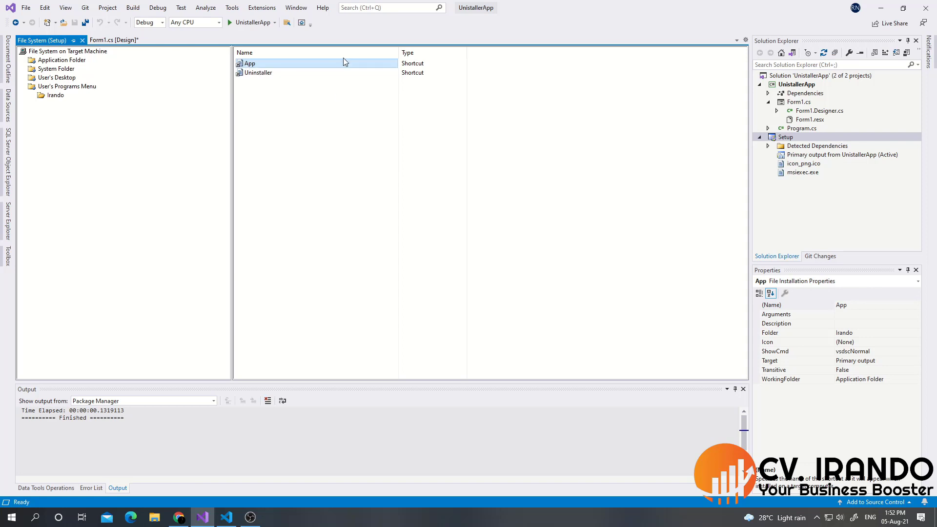
Step: Set the Irando folder's App shortcut Icon to icon_png.ico from the Application Folder
left_click(889, 344)
left_click(916, 343)
left_click(869, 367)
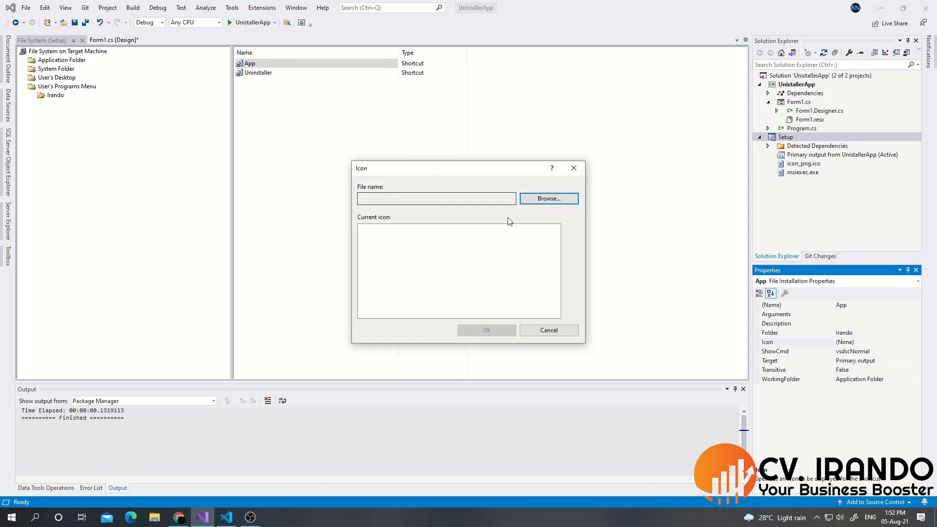
left_click(549, 198)
double_click(378, 203)
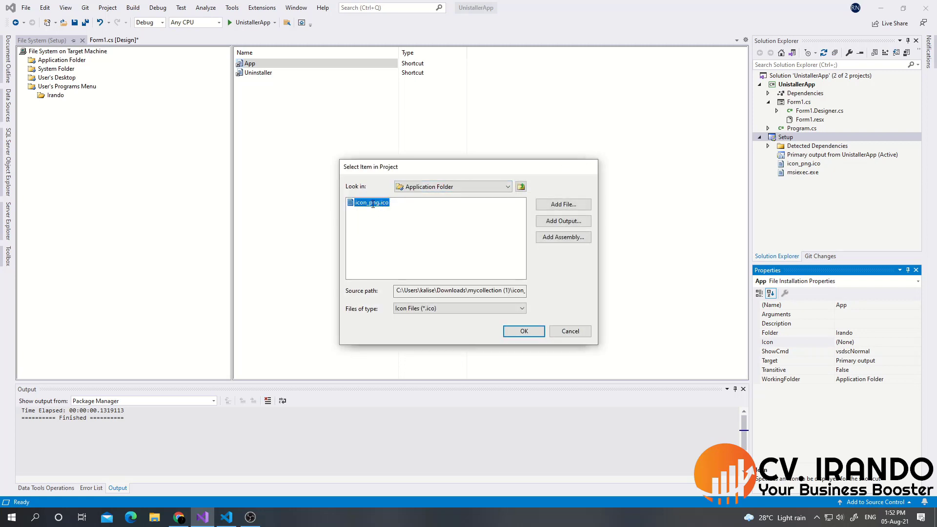
double_click(372, 203)
left_click(488, 329)
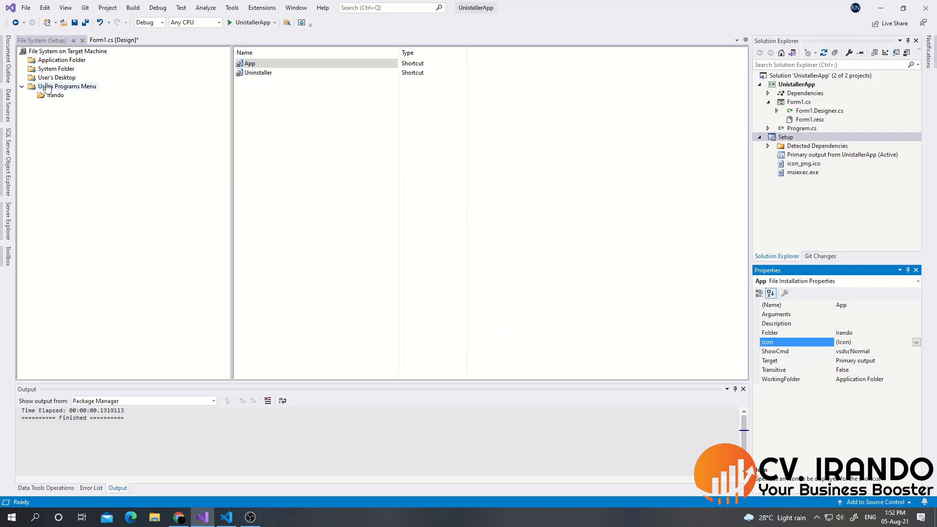
Step: Rename the "Uninstaller App" shortcut in the User's Desktop folder to "App"
left_click(57, 68)
left_click(56, 78)
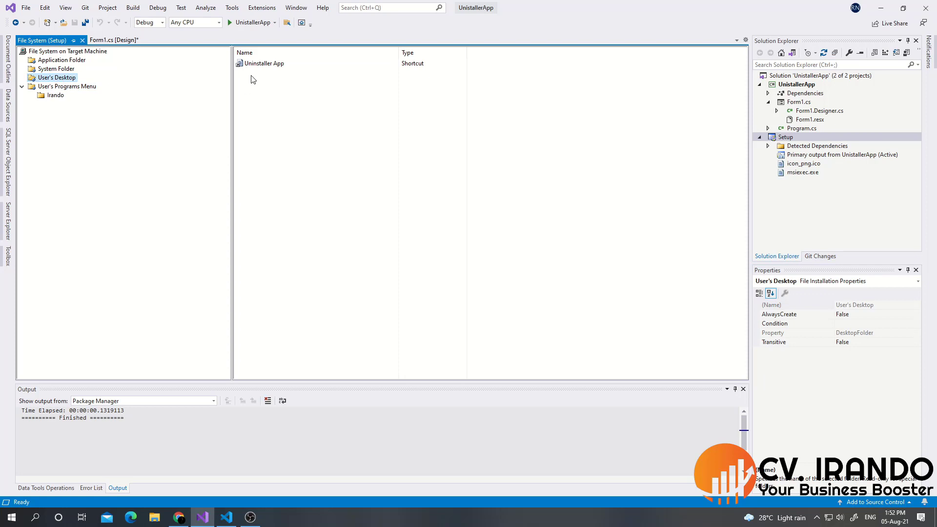
left_click(263, 64)
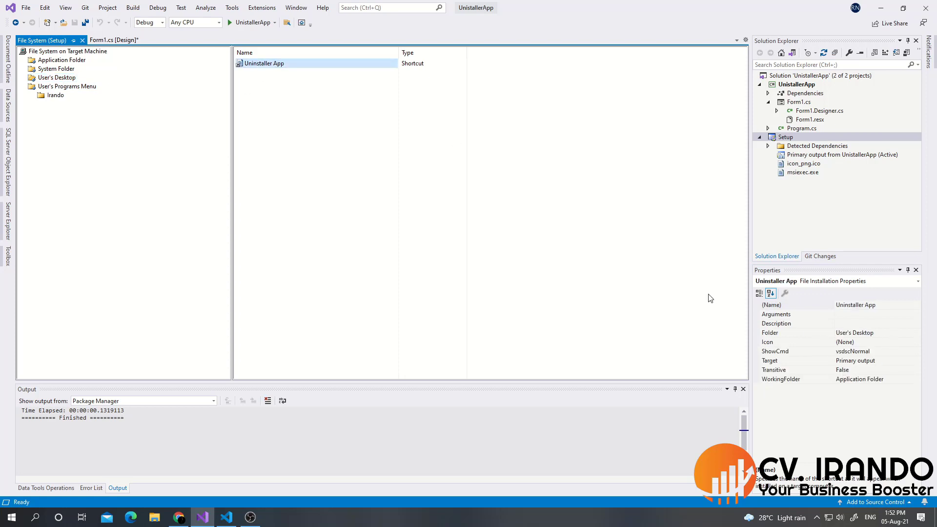
right_click(245, 65)
left_click(281, 102)
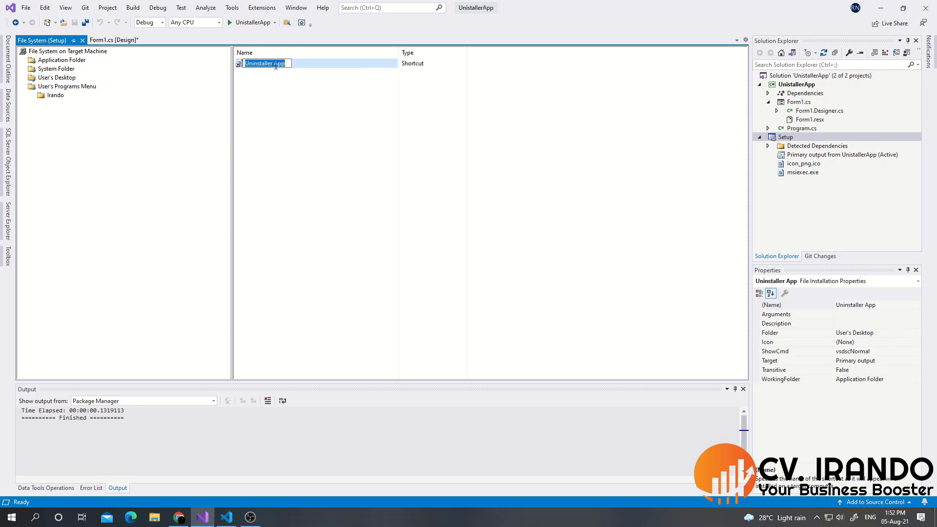
left_click_drag(276, 64, 245, 64)
key("BackSpace")
key("Return")
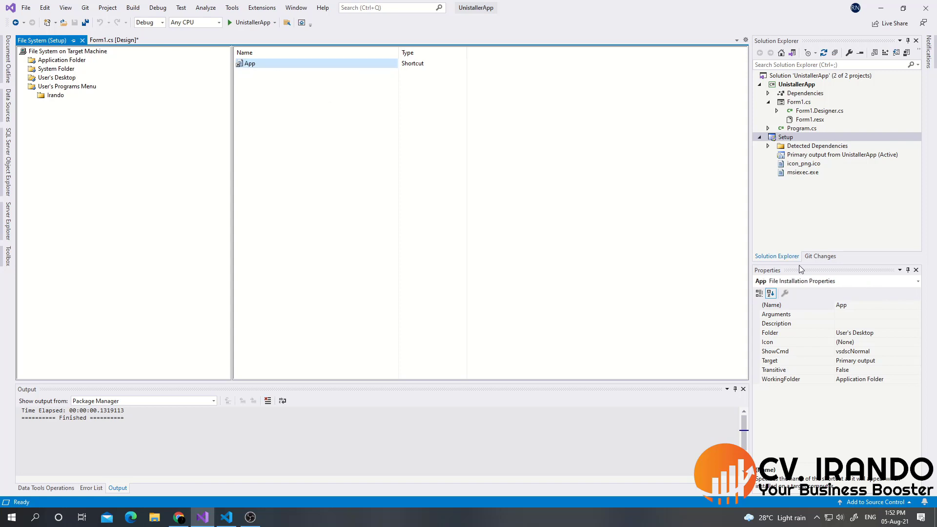
Step: Set the User's Desktop App shortcut Icon to icon_png.ico from the Application Folder
left_click(888, 342)
left_click(917, 343)
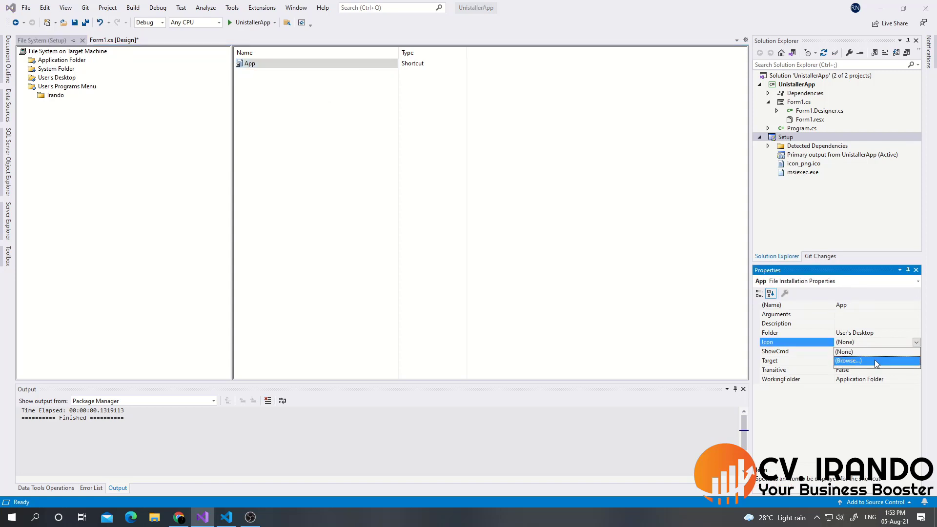
left_click(874, 360)
left_click(543, 198)
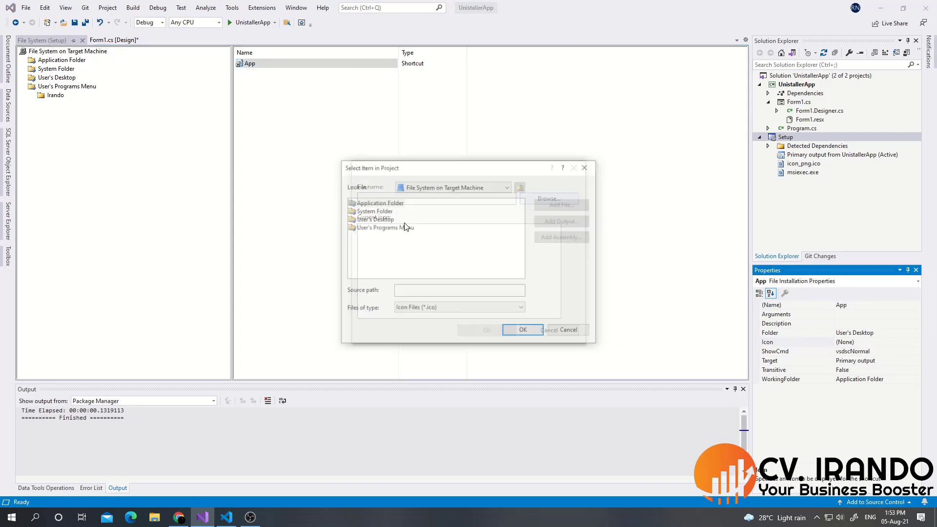
left_click(372, 204)
double_click(372, 203)
left_click(523, 331)
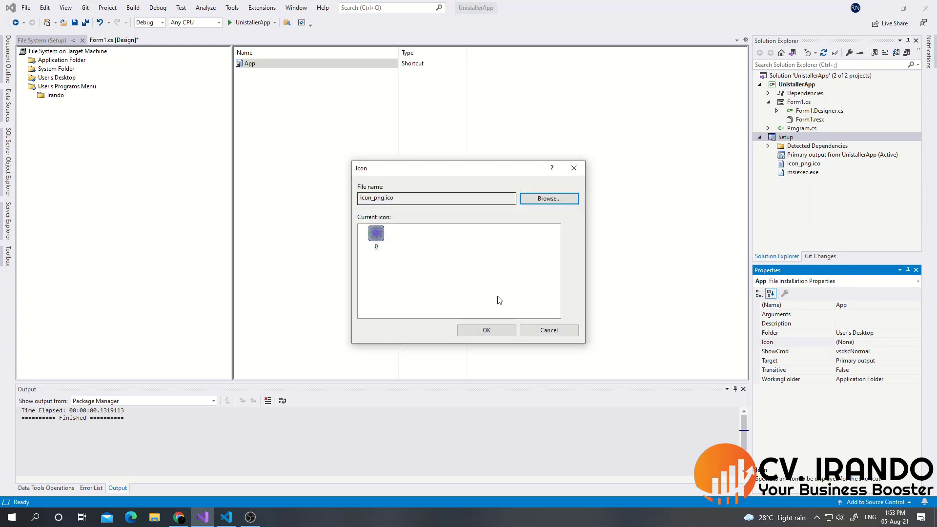
left_click(498, 329)
left_click(290, 87)
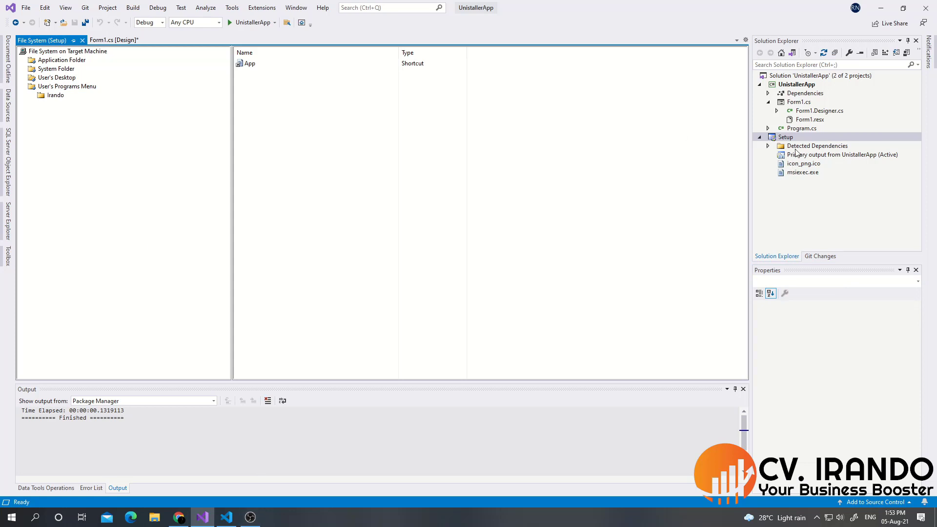
Step: Open the Registry editor of the Setup project
right_click(784, 137)
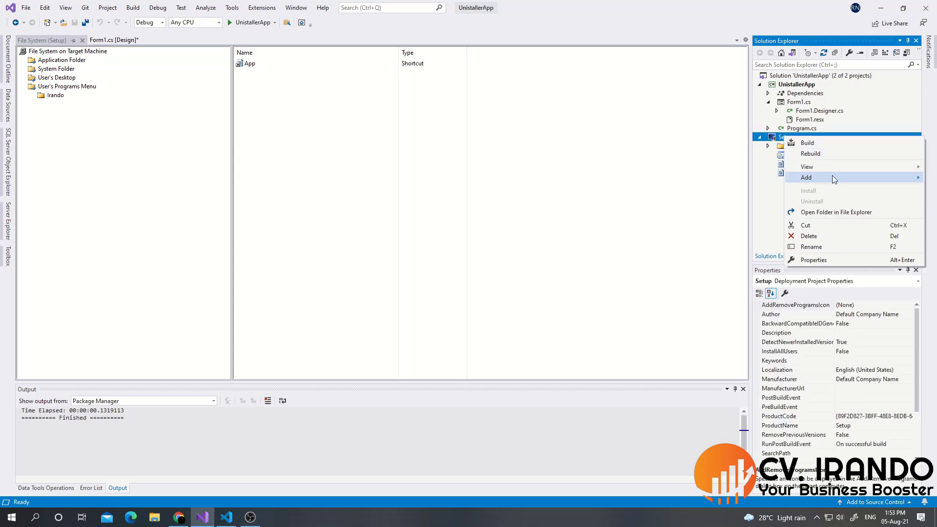
mouse_move(820, 167)
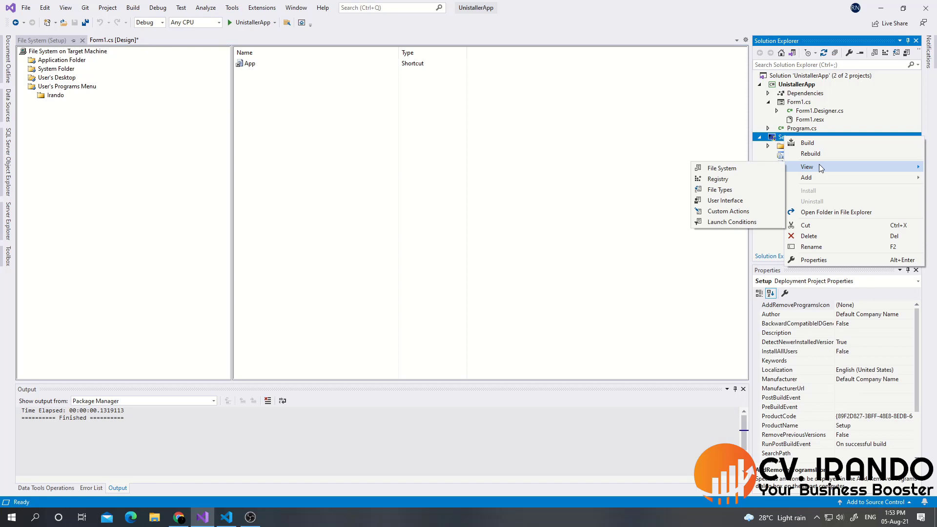
left_click(718, 178)
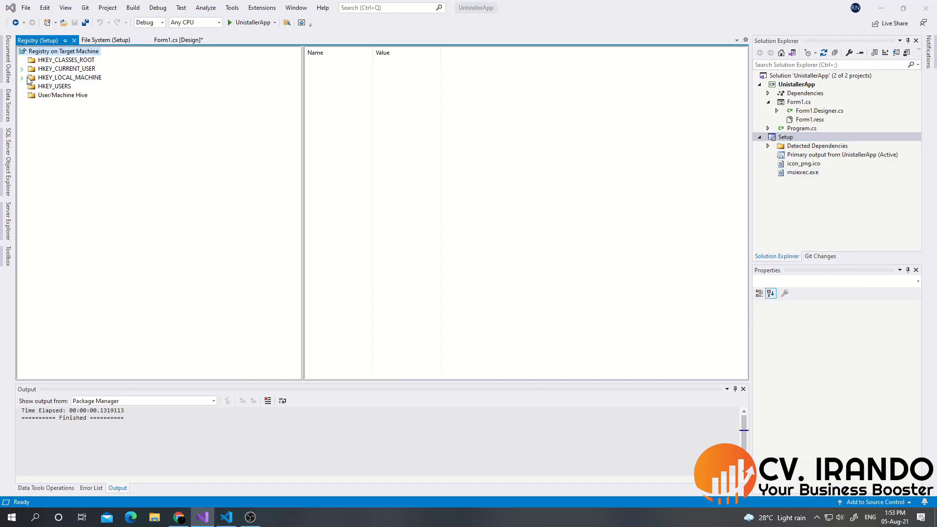
Step: Add a registry key named "Microsoft" under HKEY_LOCAL_MACHINE\Software
double_click(55, 78)
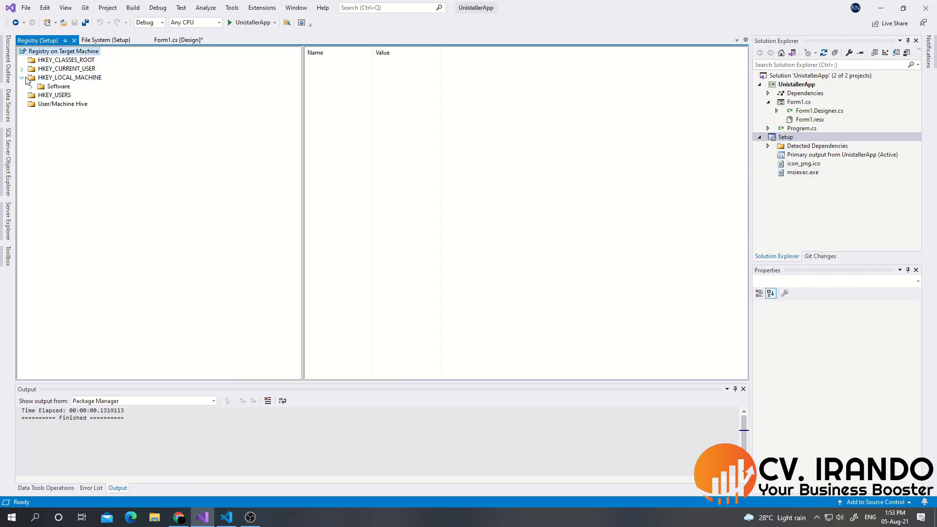
double_click(58, 87)
right_click(59, 87)
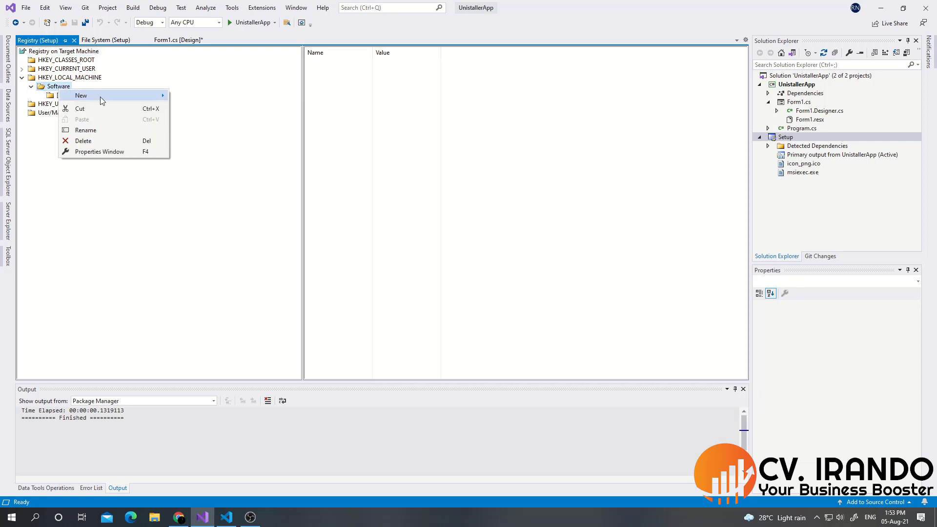
mouse_move(101, 96)
left_click(191, 97)
type("M")
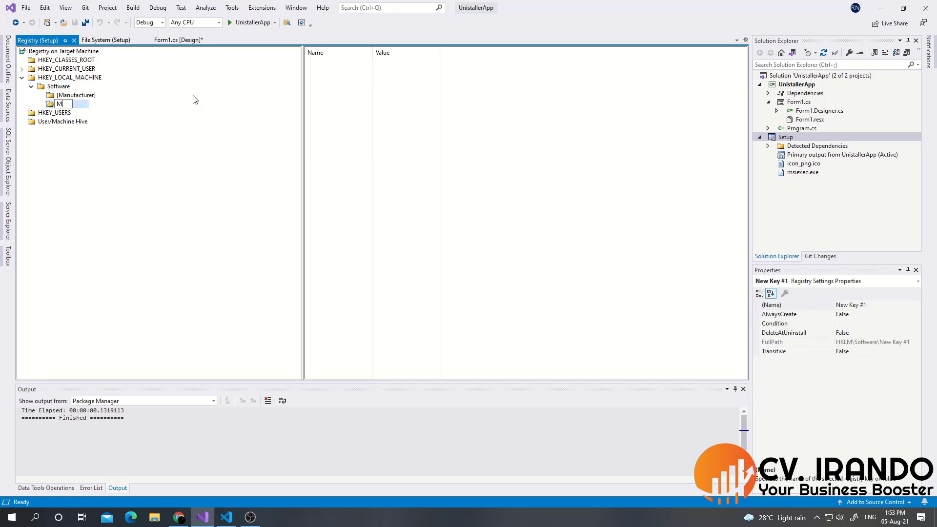
type("icrosoft")
key("Return")
Step: Add a registry key named "Windows" under the Microsoft key
right_click(76, 105)
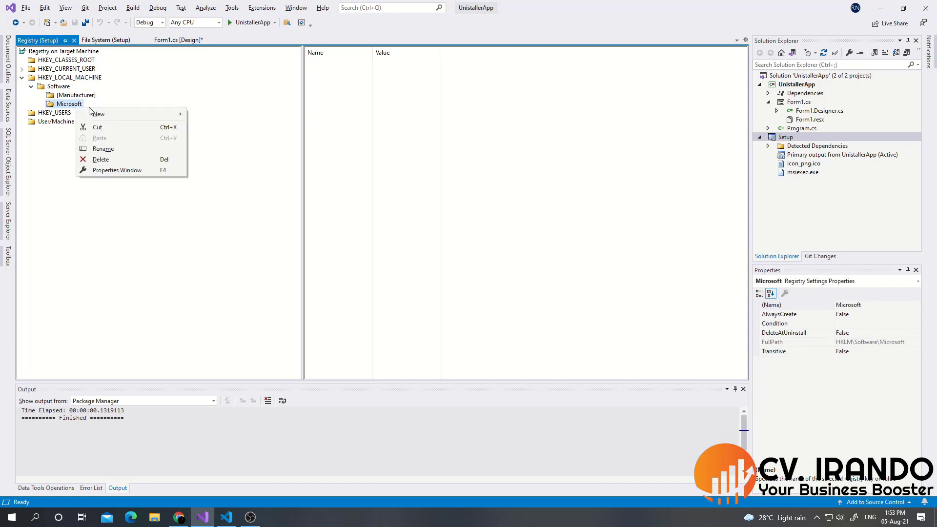
mouse_move(114, 116)
left_click(209, 115)
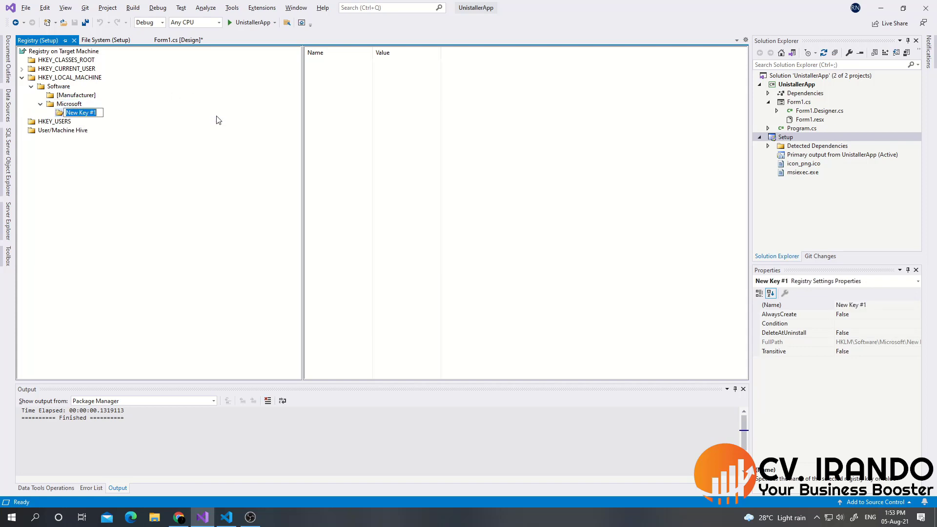
type("Windows")
key("Return")
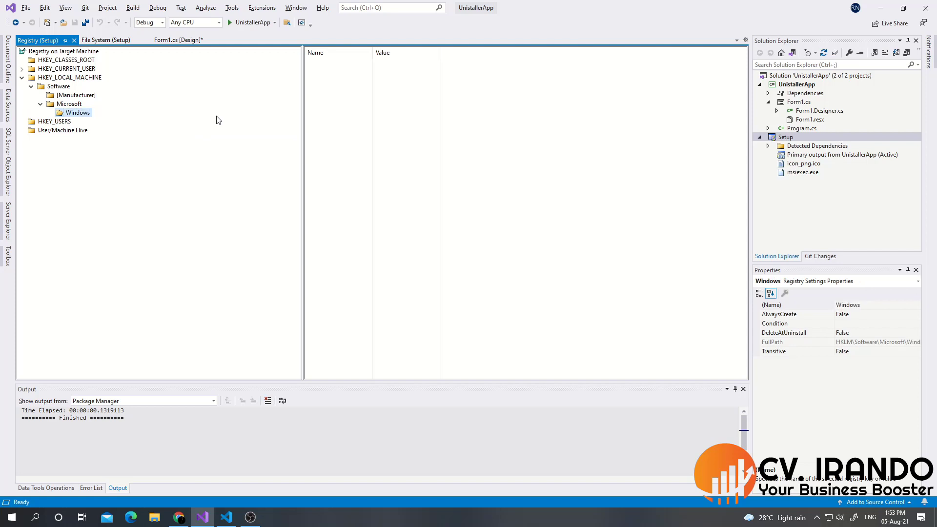
Step: Add a registry key named "CurrentVersion" under the Windows key
right_click(96, 112)
mouse_move(117, 119)
left_click(217, 120)
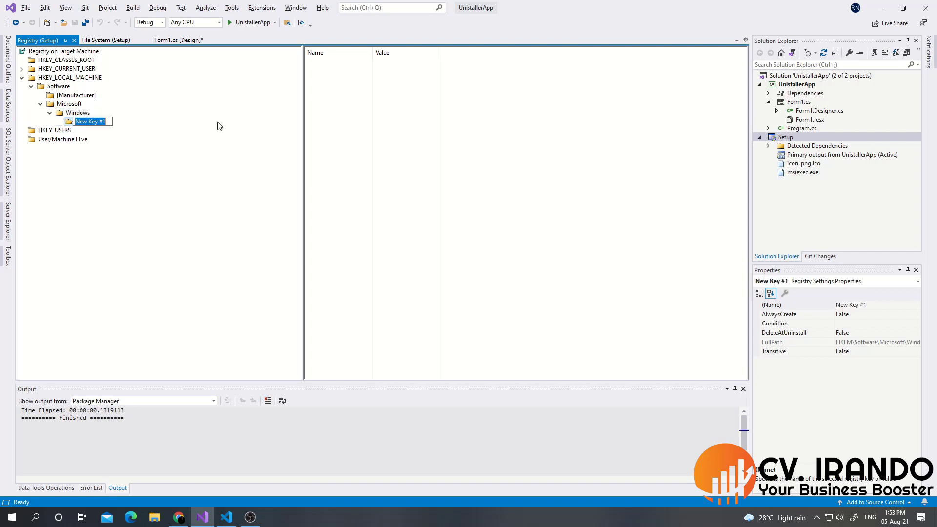
type("CurrentVersion")
key("Return")
Step: Add a registry key named "App.exe" under the CurrentVersion key
right_click(103, 122)
mouse_move(138, 126)
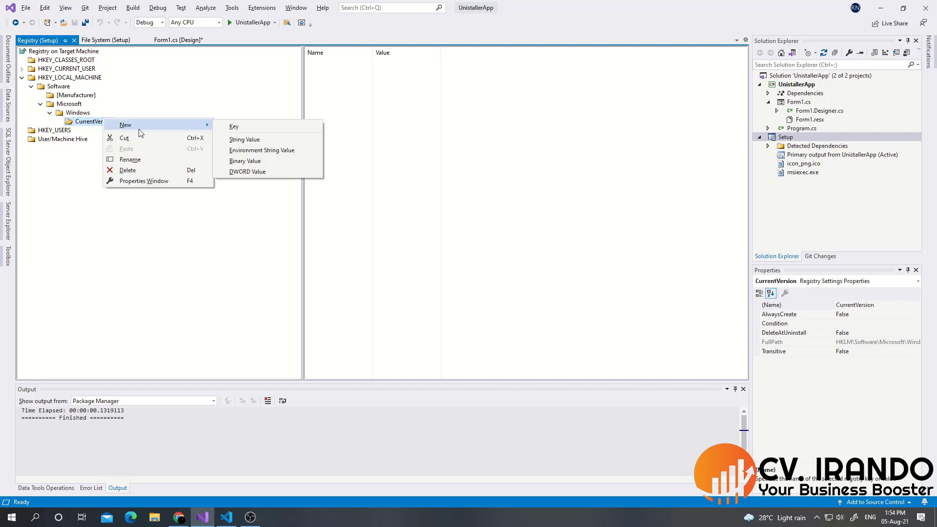
left_click(256, 128)
type("Ap")
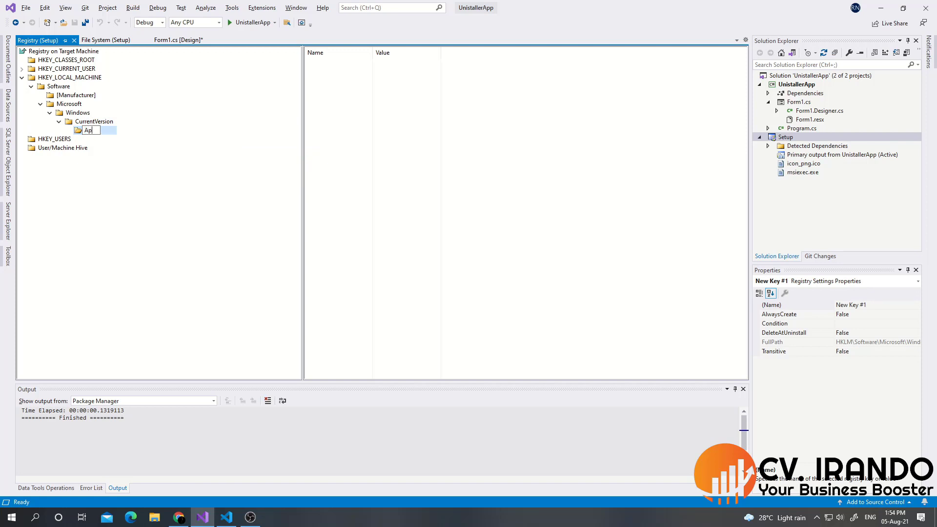
type("p.exe")
key("Return")
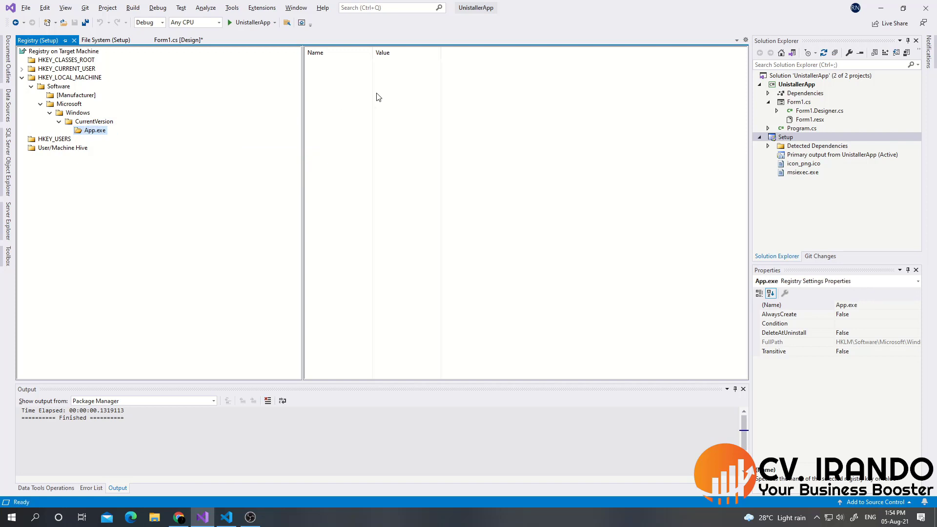
Step: Add a string value named "Default" to the App.exe registry key
right_click(330, 81)
mouse_move(358, 88)
left_click(462, 88)
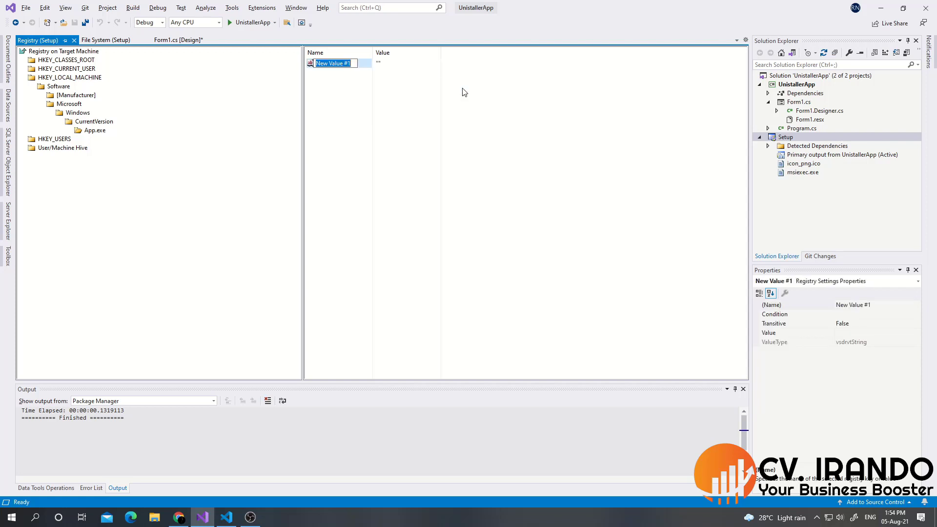
type("Defaukltt")
key("Return")
Step: Add a second string value named "Path" to the App.exe registry key
right_click(356, 96)
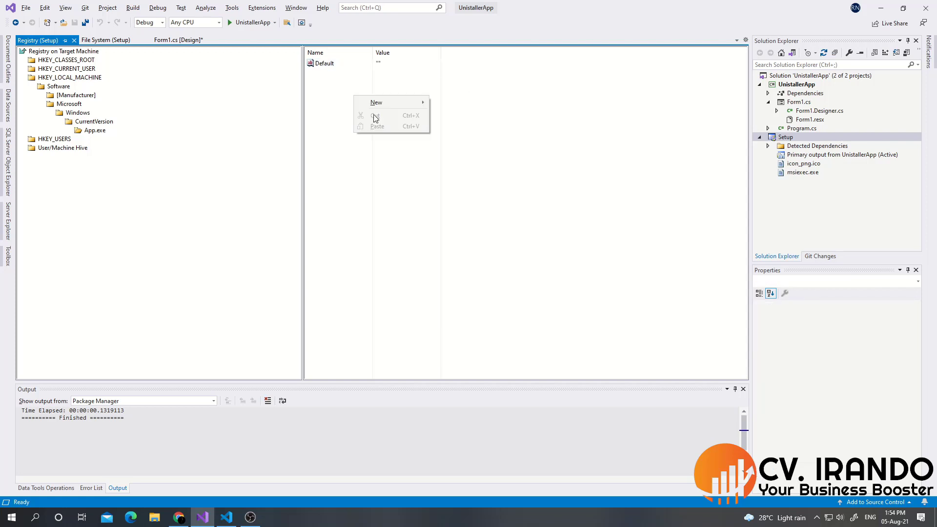
mouse_move(377, 104)
left_click(465, 107)
type("Path")
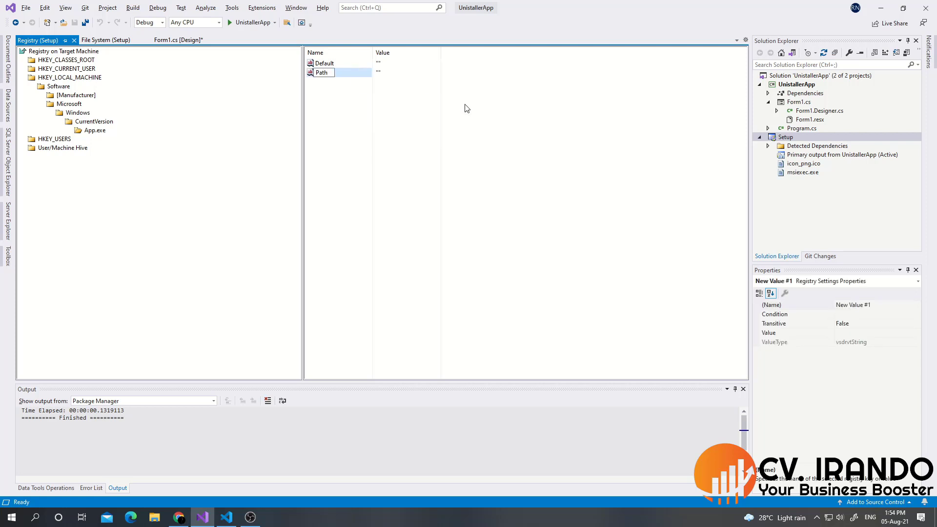
key("Return")
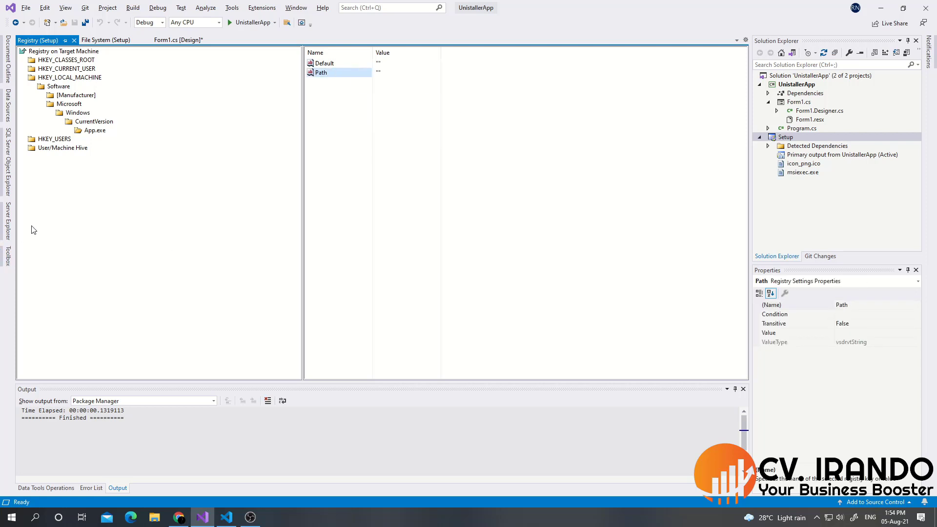
Step: Set the Default registry entry's value to [ProgramFilesFolder][Manufacturer]\[ProductName]\App.exe
left_click(346, 64)
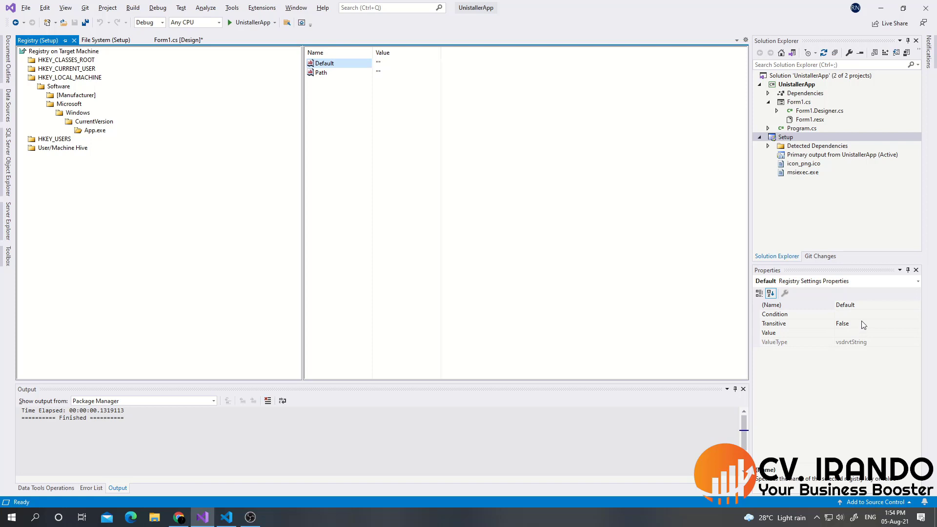
left_click(857, 332)
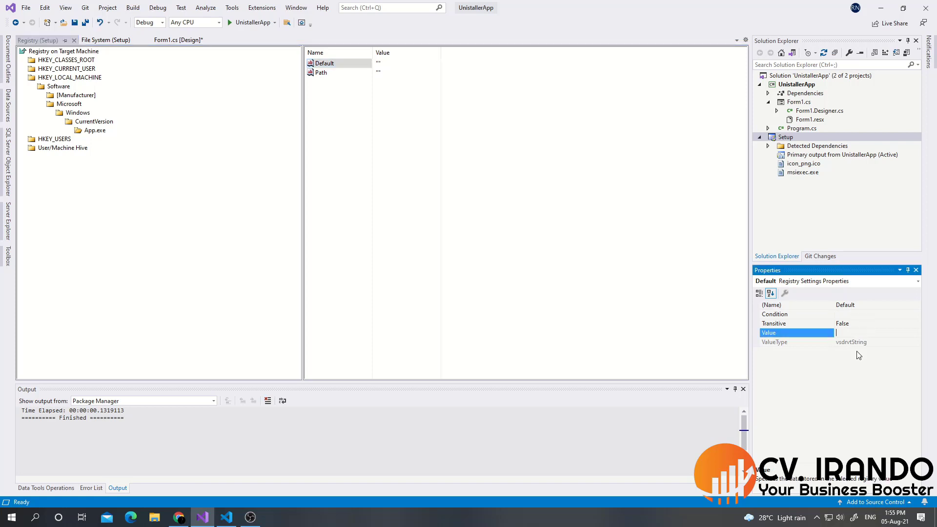
key("ctrl+v")
key("Return")
key("ctrl+c")
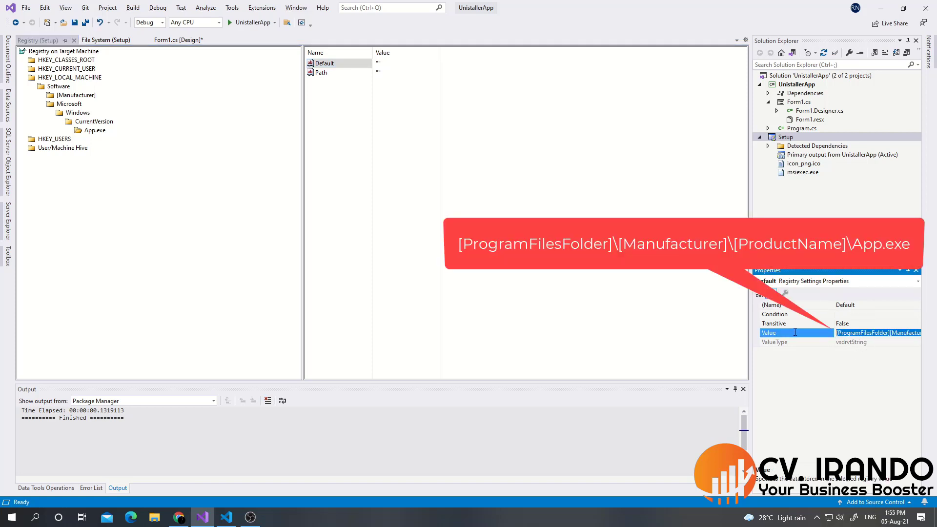
left_click_drag(908, 333, 936, 335)
key("End")
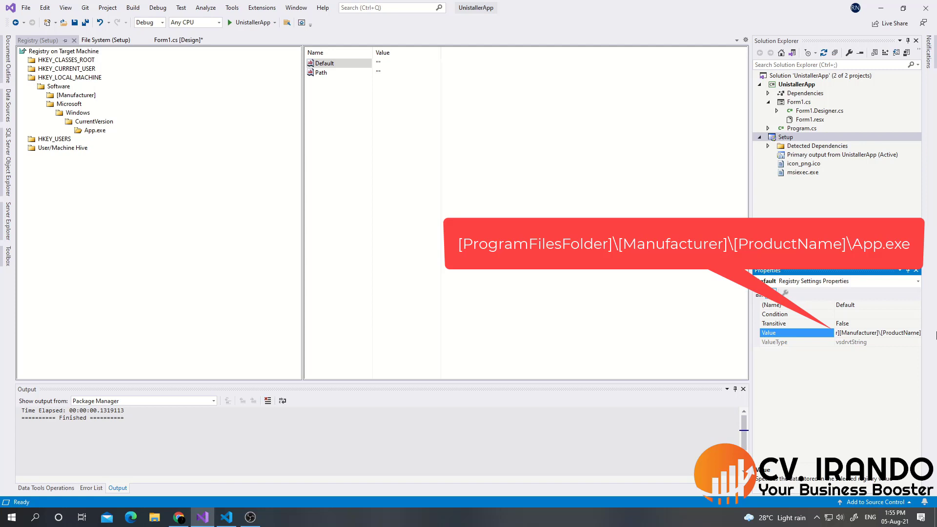
type("\\App.e")
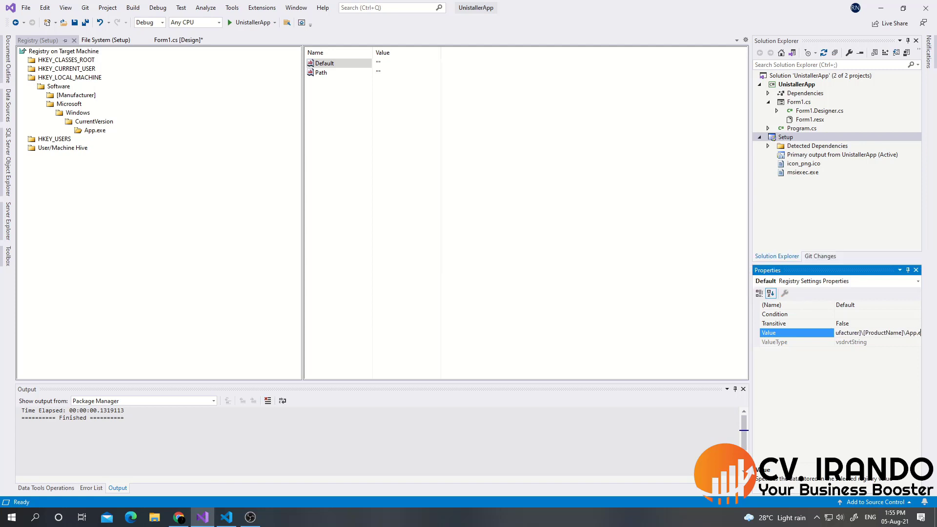
type("xe")
key("Return")
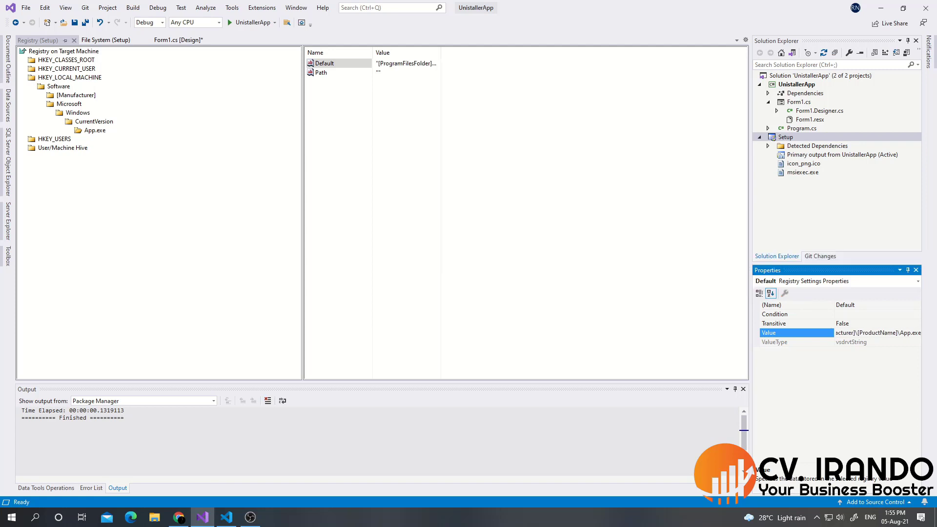
Step: Set the Path registry entry's value to [ProgramFilesFolder][Manufacturer]\[ProductName]\
left_click(350, 73)
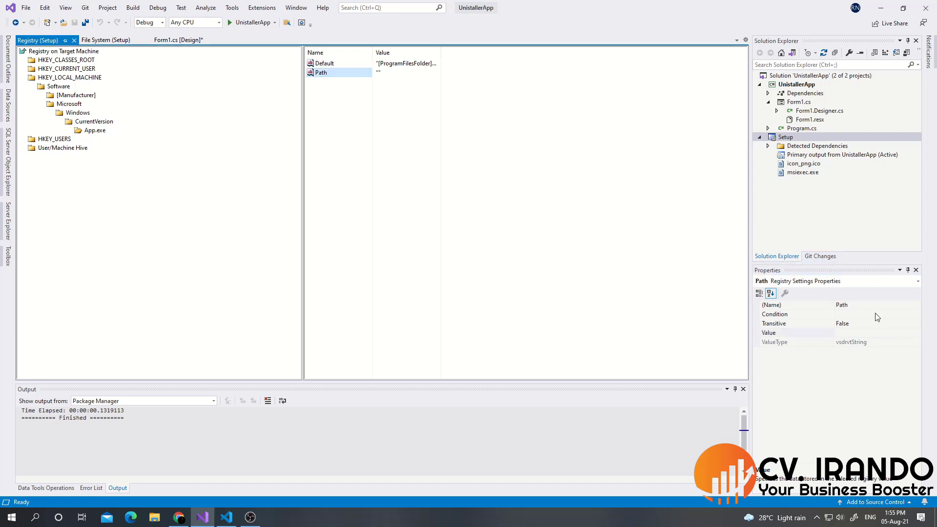
left_click(878, 335)
key("ctrl+v")
type("\\")
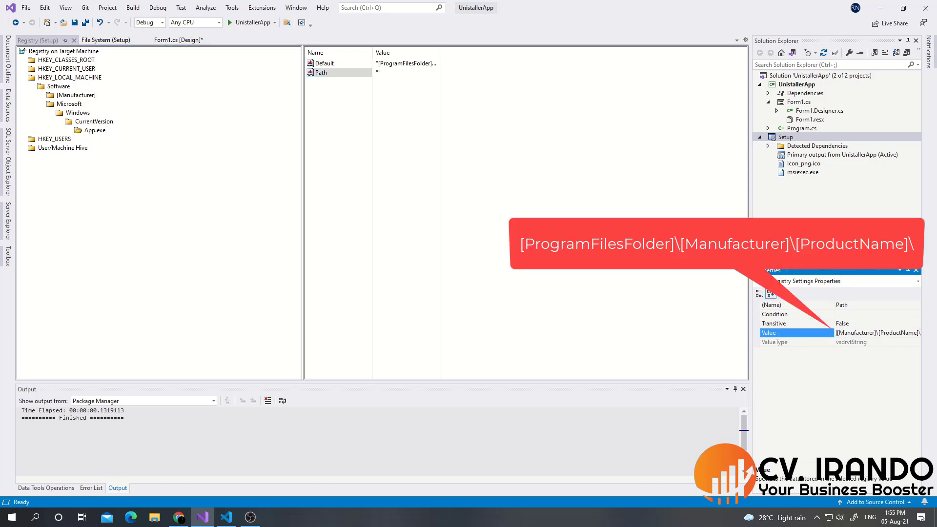
key("Return")
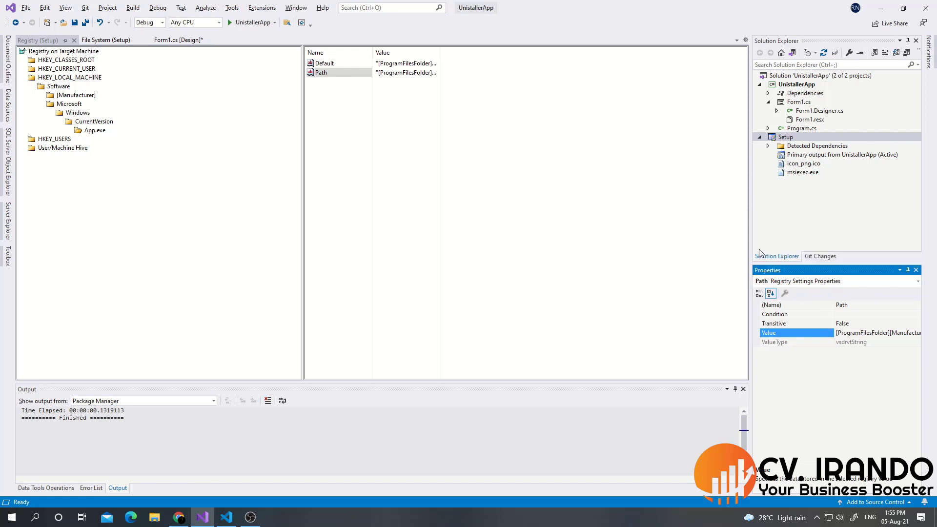
Step: Rebuild the UnistallerApp project
left_click(459, 133)
right_click(785, 86)
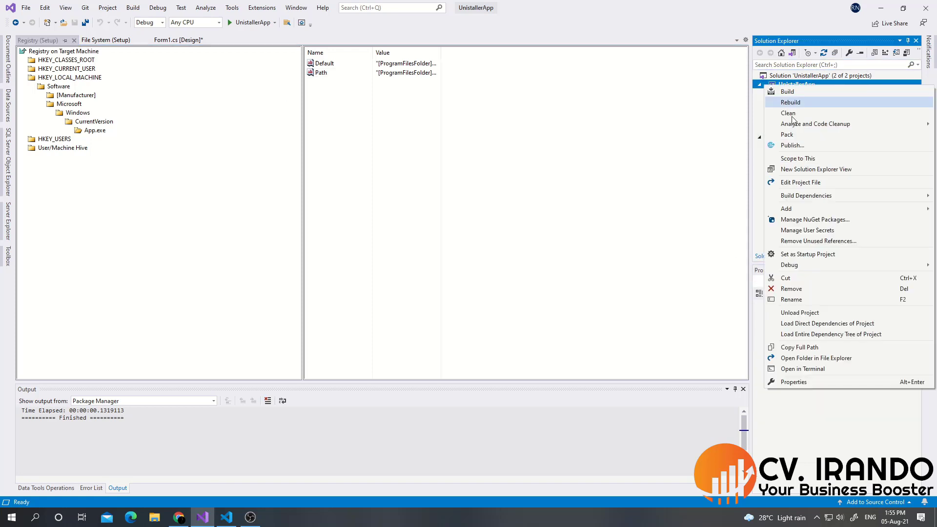
left_click(801, 104)
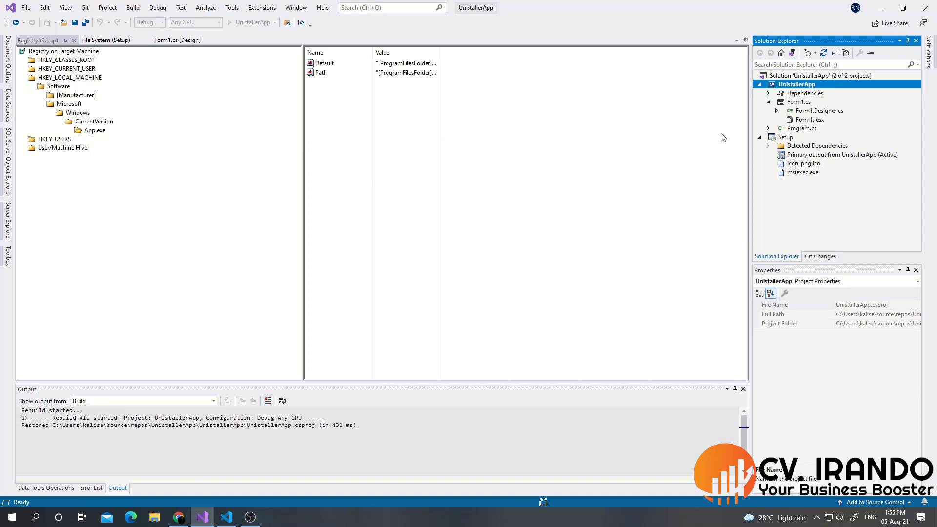
Step: Return to the Setup project's File System view and check the rebuild output
right_click(794, 138)
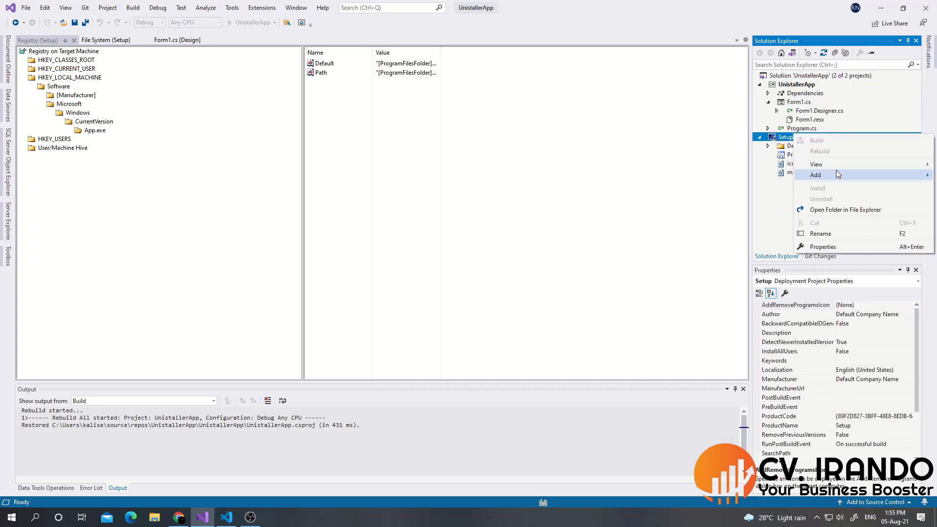
mouse_move(836, 168)
left_click(762, 167)
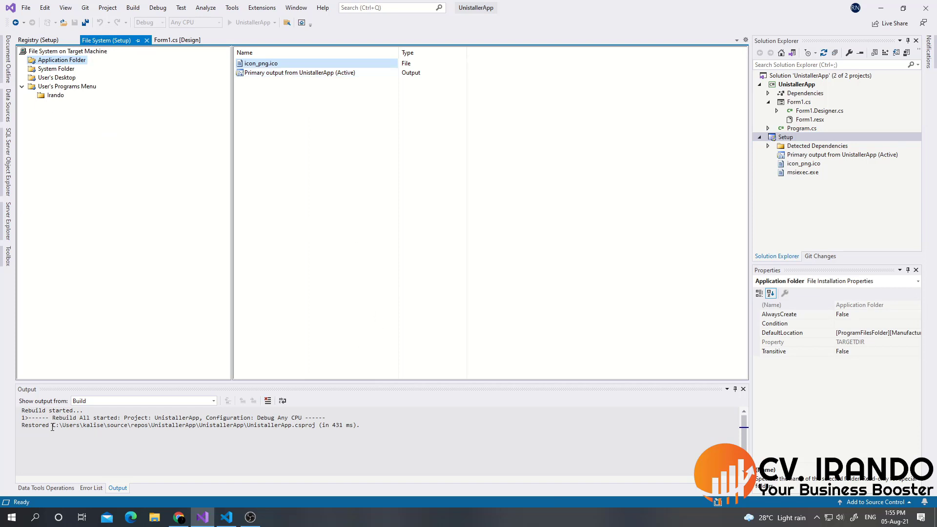
left_click(309, 427)
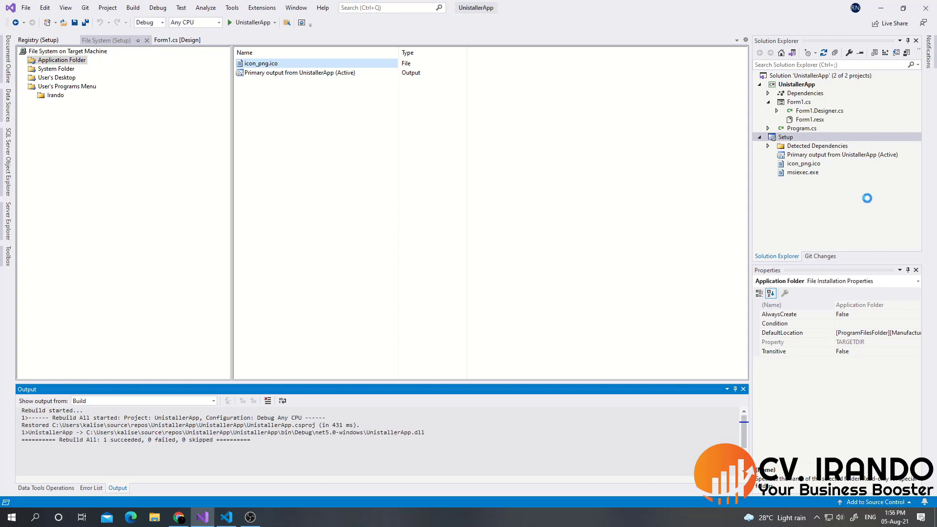
Step: Rebuild the Setup project
left_click(790, 139)
right_click(790, 139)
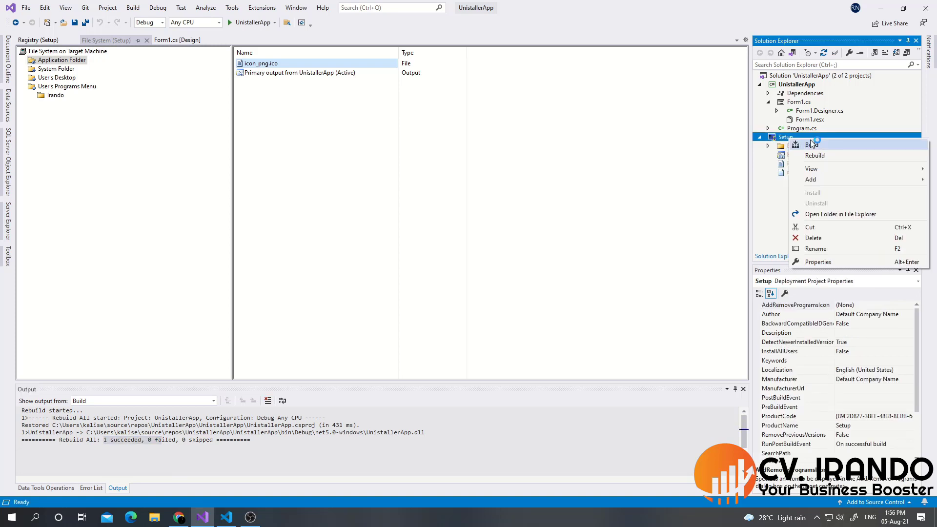
left_click(821, 154)
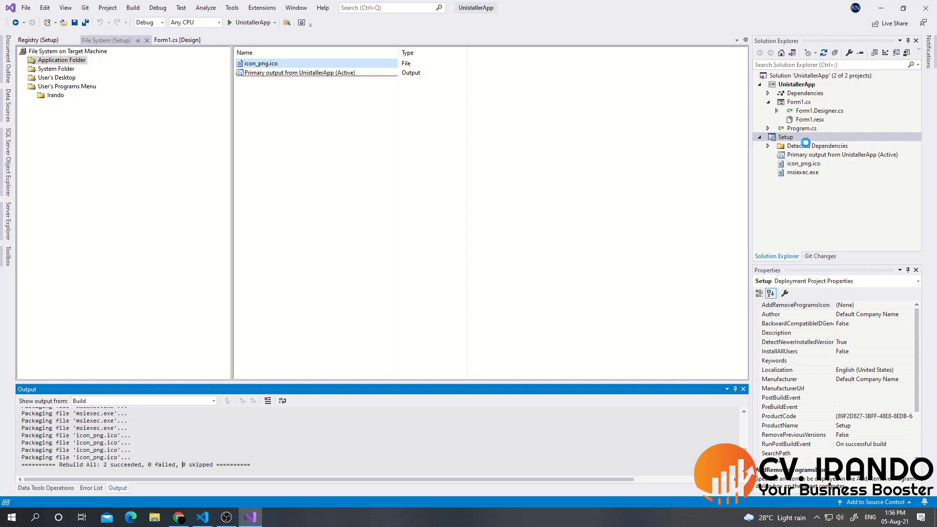
left_click(343, 248)
left_click(790, 138)
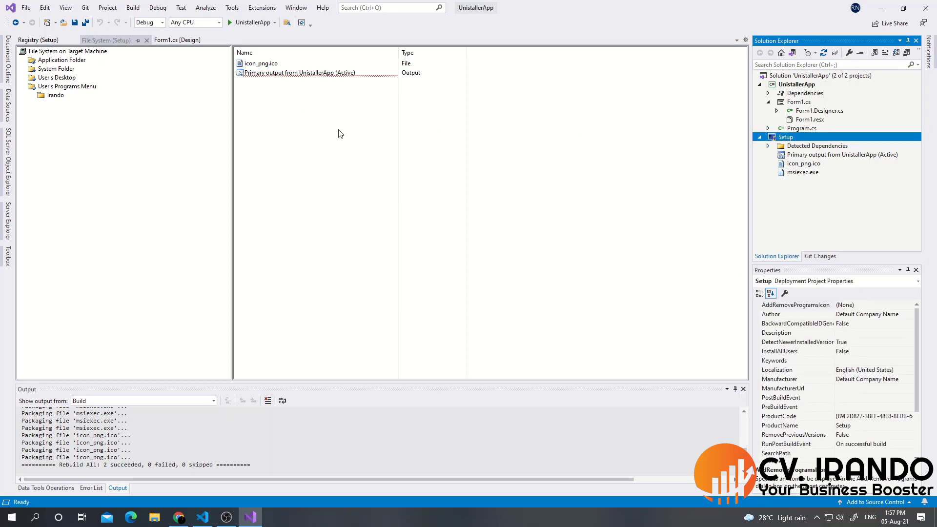
right_click(246, 97)
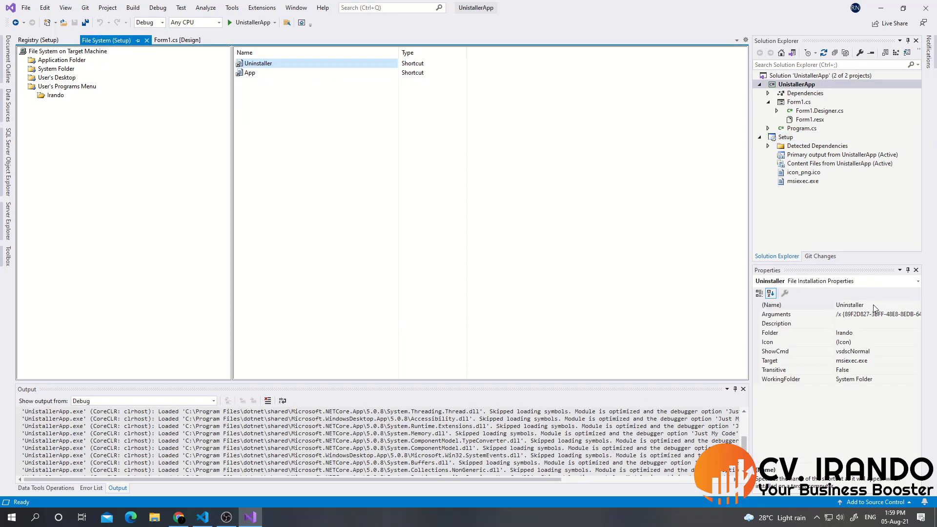
Step: Rename the Uninstaller shortcut in the Irando programs menu folder to "Uninstall"
left_click(872, 305)
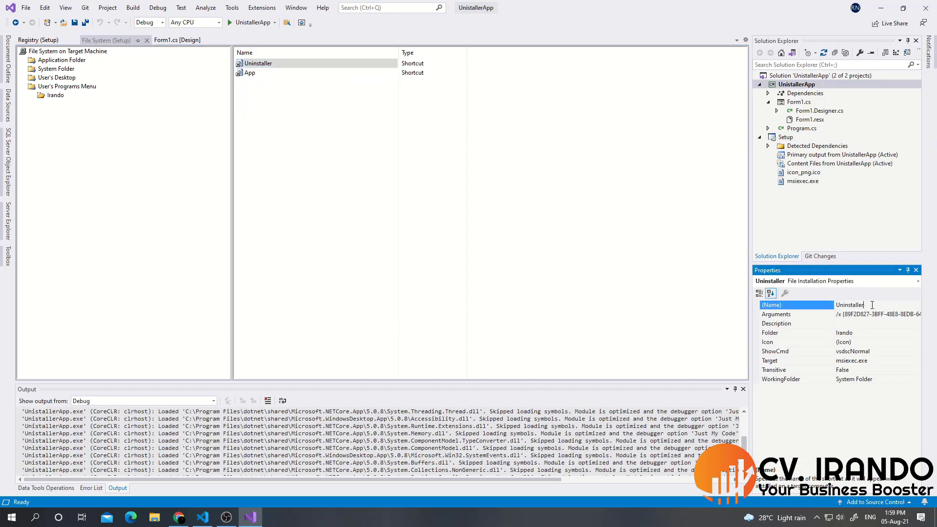
key("BackSpace")
key("Return")
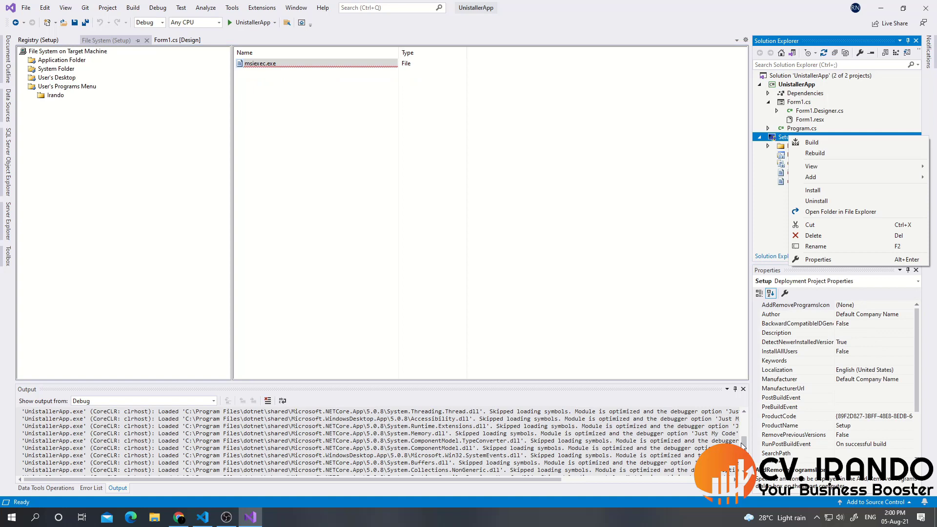
Step: Rebuild the Setup project so the installer includes the renamed Uninstall shortcut
left_click(268, 400)
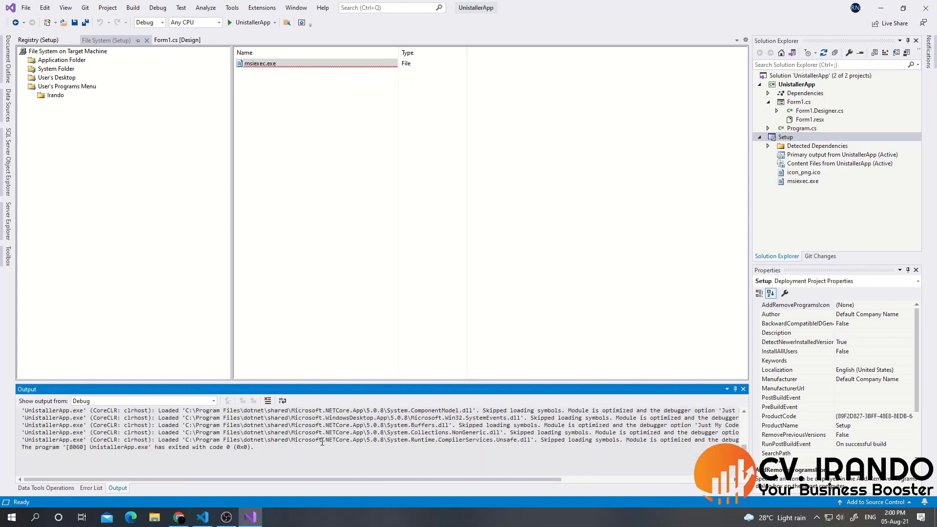
right_click(792, 141)
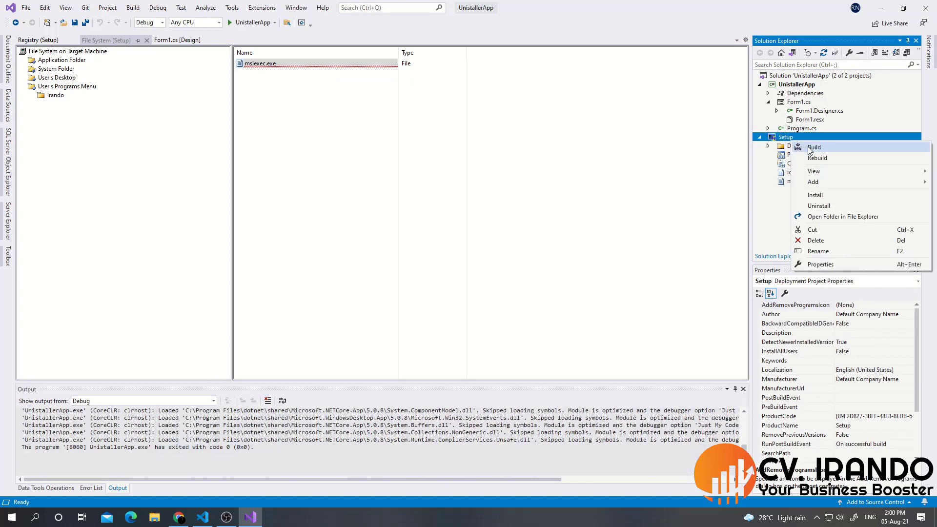
left_click(825, 158)
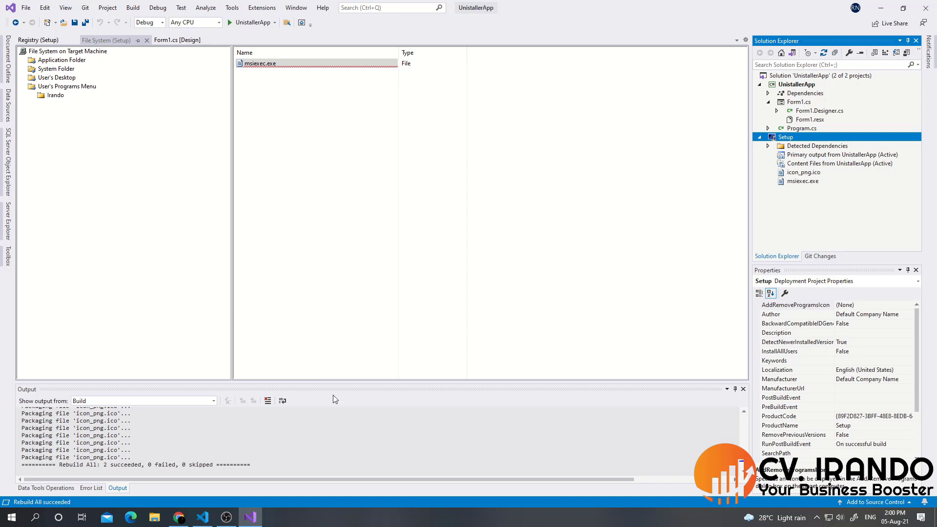
Step: Install the built Setup package, going through its setup wizard with the default options
right_click(796, 139)
left_click(820, 189)
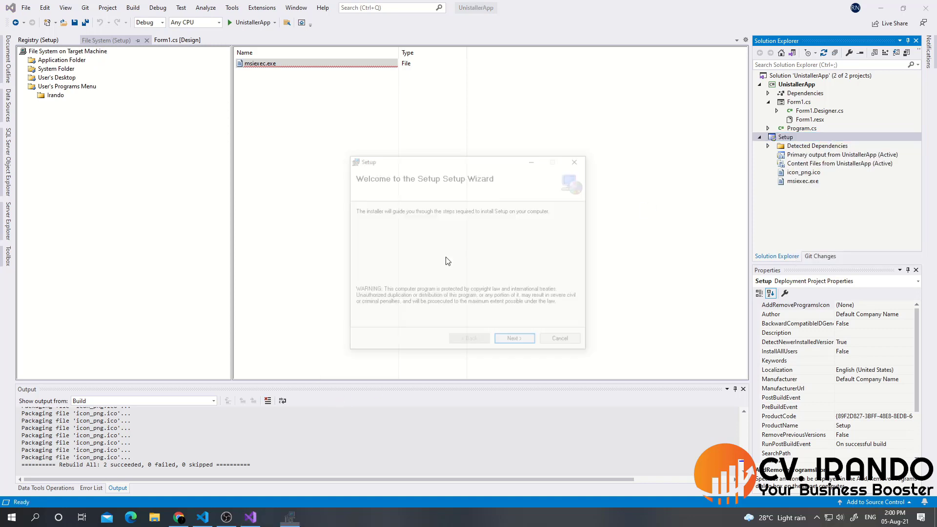
left_click(514, 338)
left_click(514, 338)
left_click(513, 338)
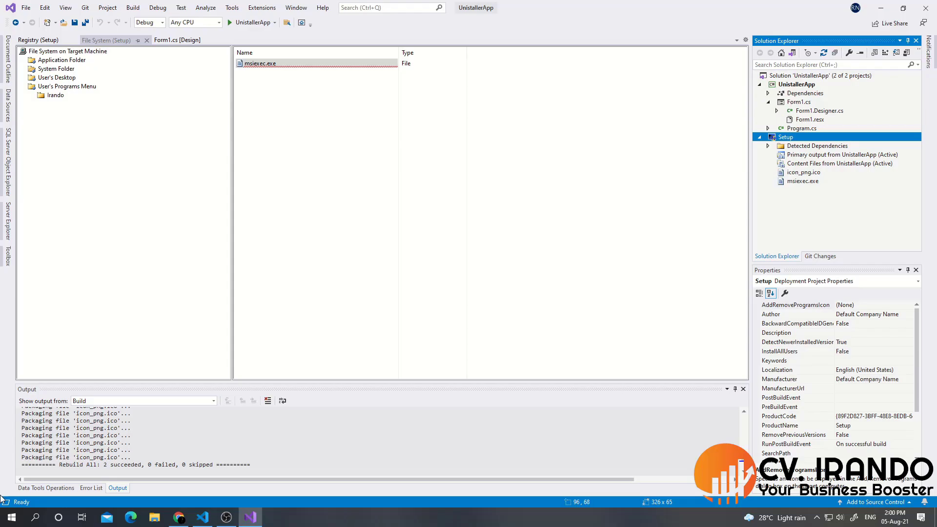
Step: Launch the Uninstall shortcut from the Irando folder among the installed Windows programs
left_click(11, 516)
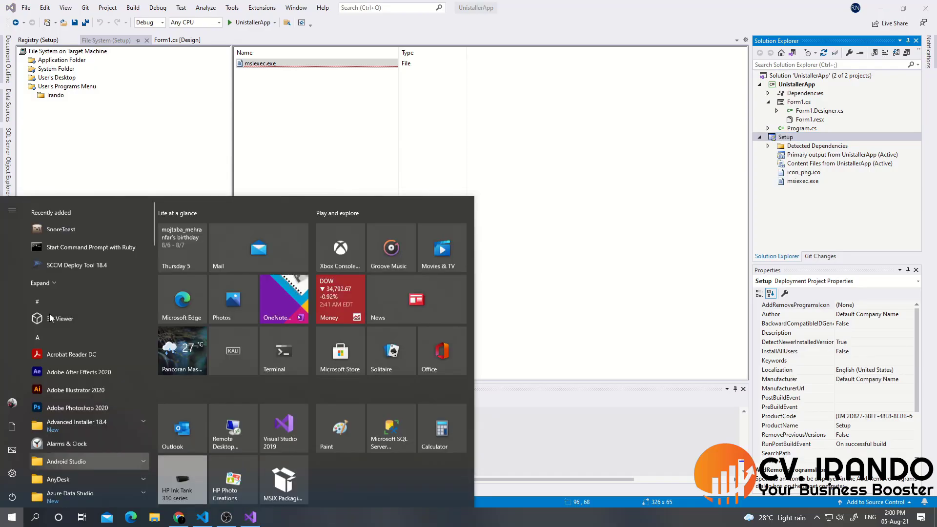
left_click(75, 294)
left_click(133, 309)
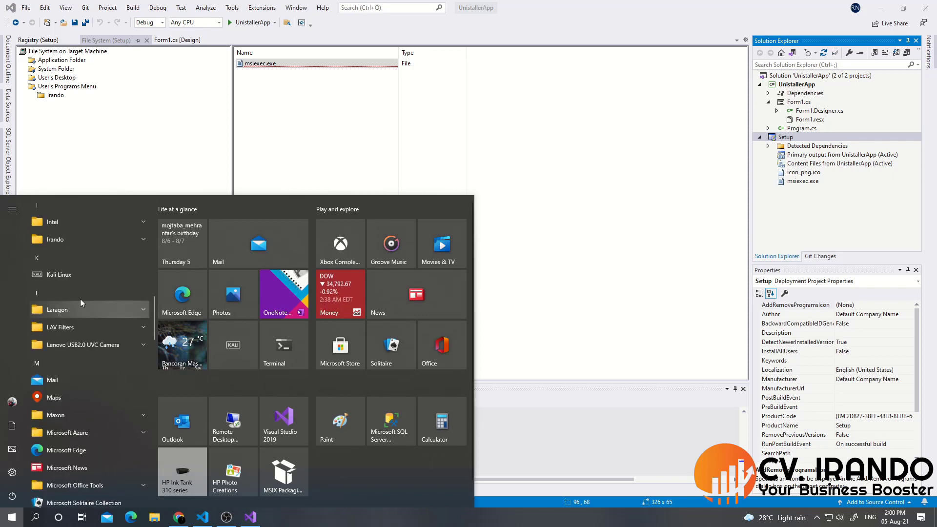
left_click(60, 240)
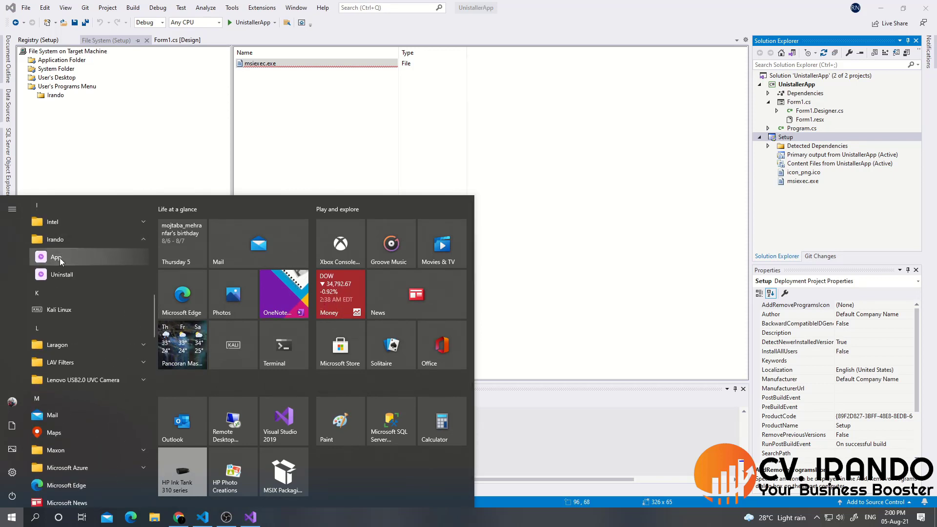
left_click(69, 273)
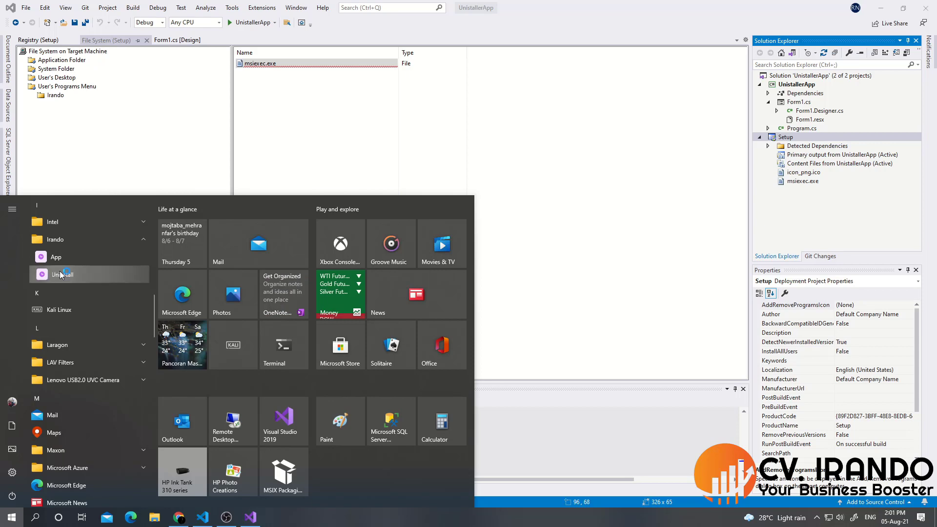